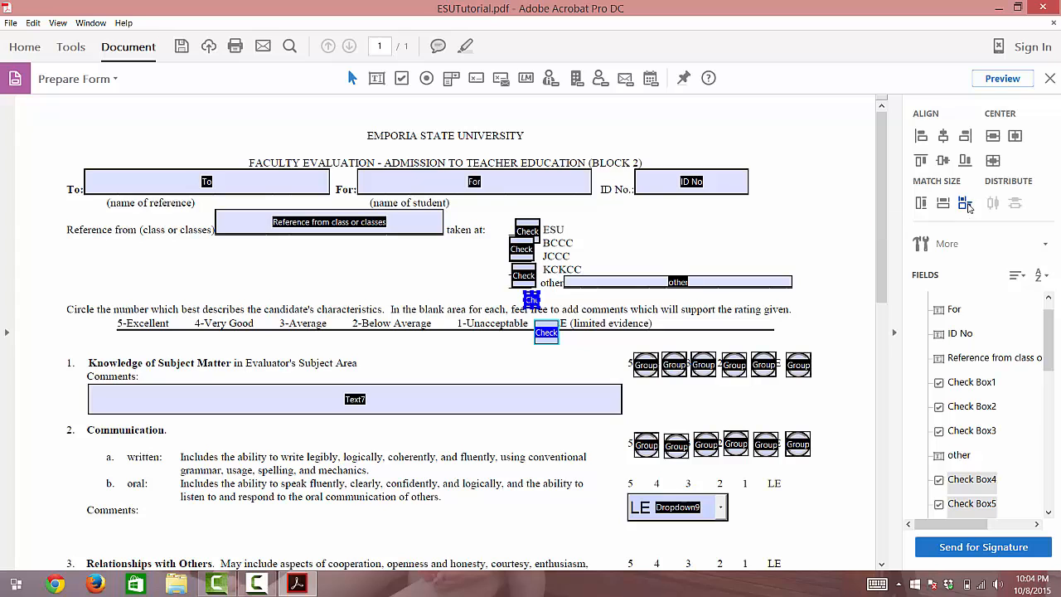
Match the height and width of the ESU, BCCC and third check boxes to the small Check Box4
click(574, 310)
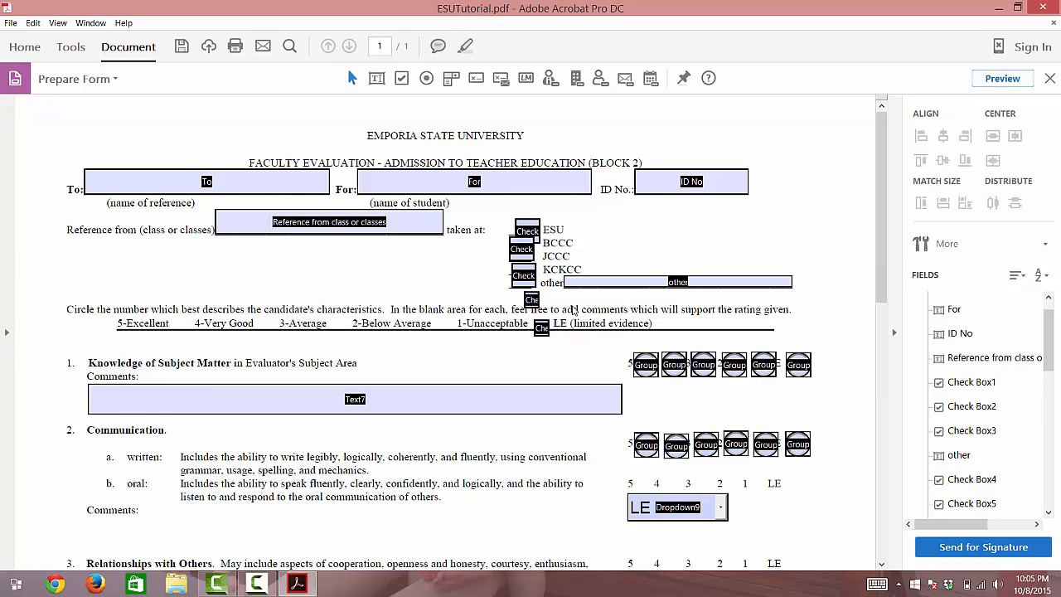
click(532, 299)
ctrl+click(527, 275)
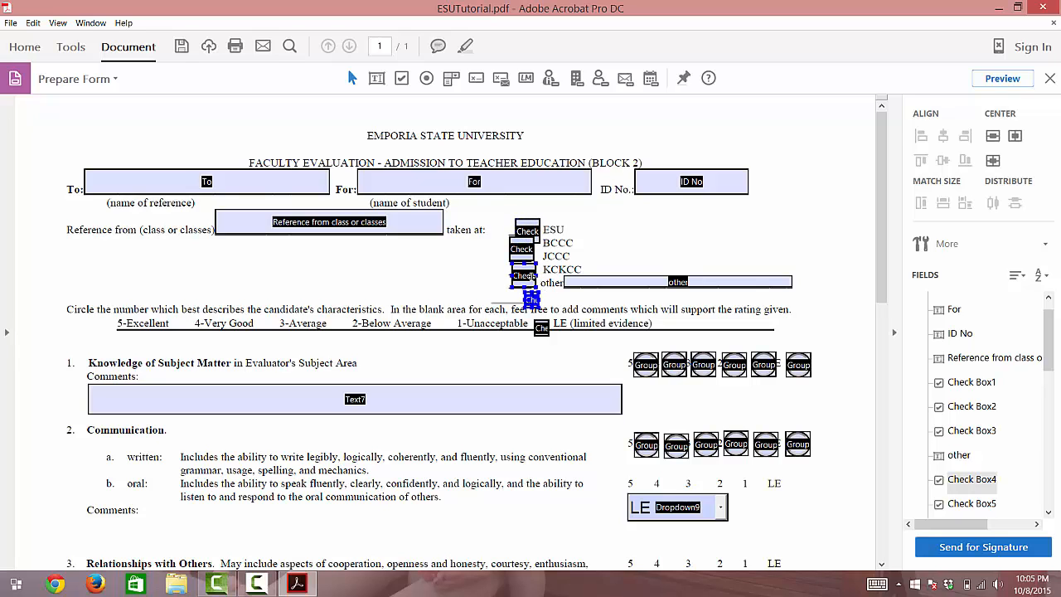
shift+click(531, 276)
shift+click(530, 237)
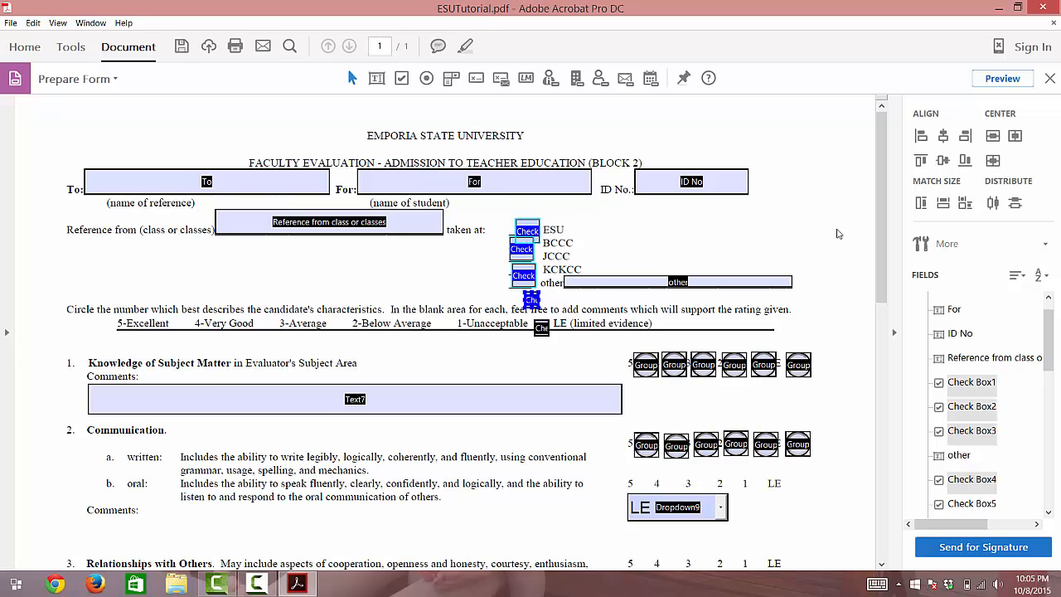
click(965, 204)
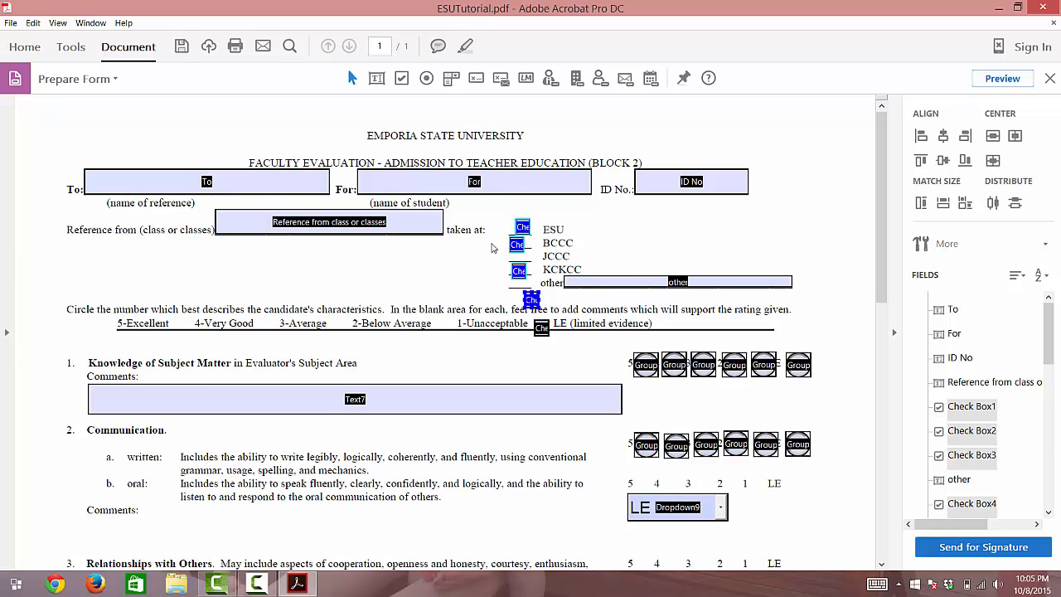
Reposition the first two check boxes so they line up beside the ESU and BCCC labels
click(522, 226)
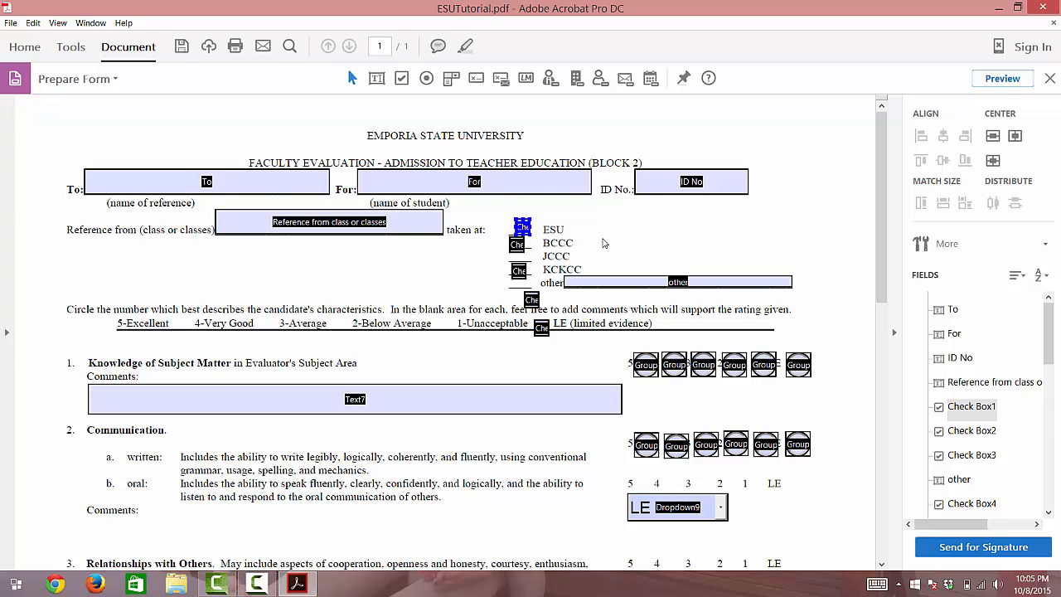
key(Left)
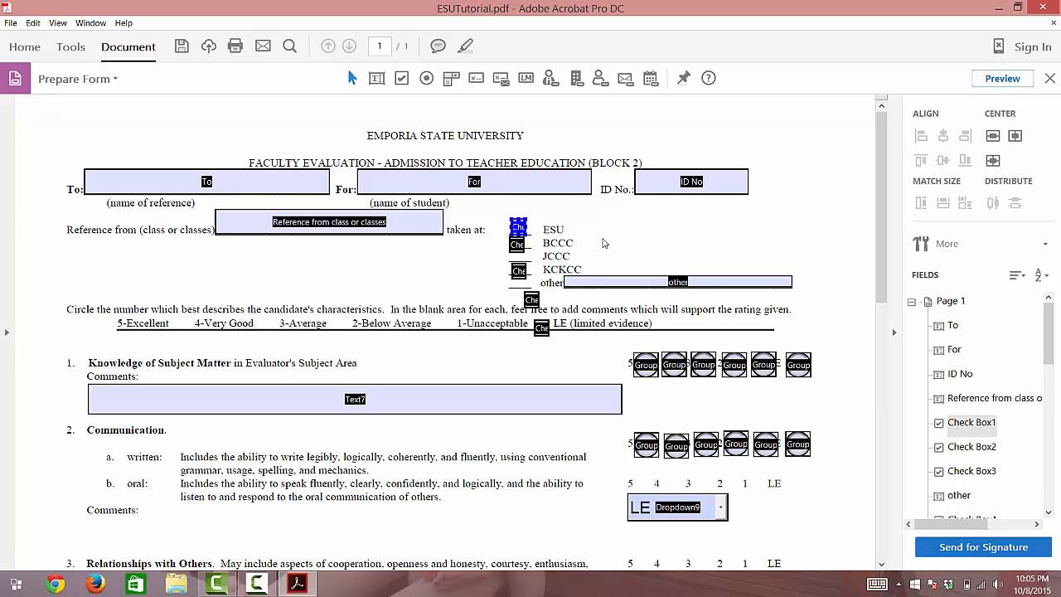
click(517, 246)
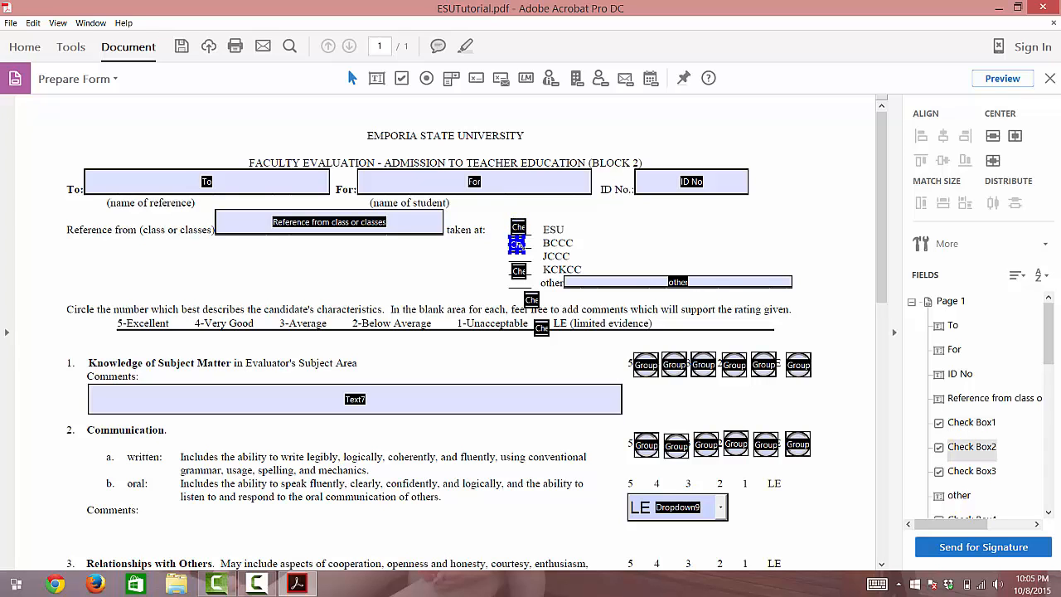
key(Down)
key(Up)
Move Check Box3 up onto the blank line beside the JCCC label
click(519, 270)
key(Up)
key(Up)
key(Up)
key(Up)
key(Up)
key(Up)
key(Up)
key(Up)
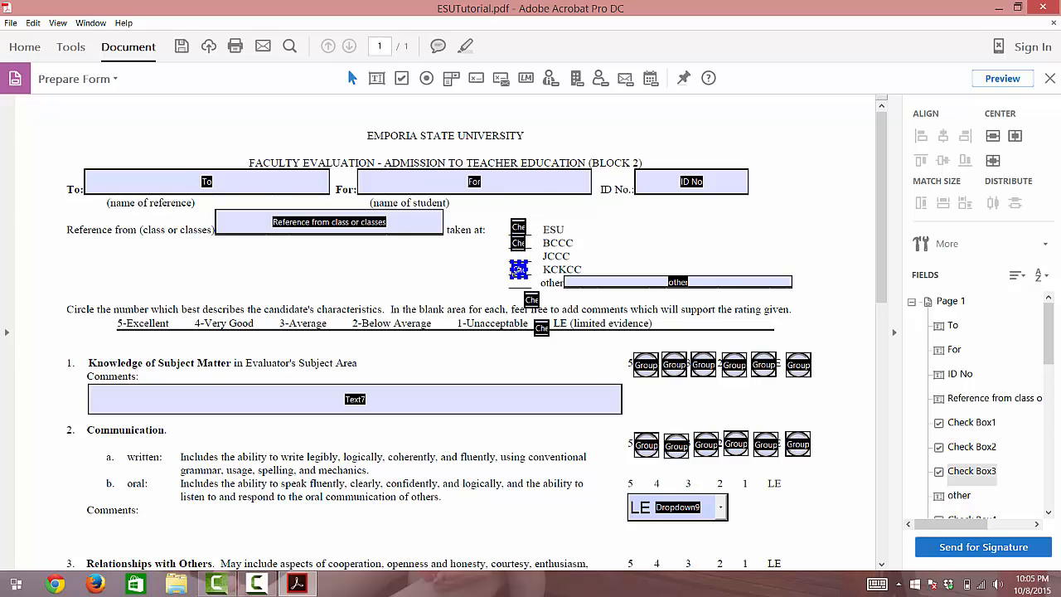
key(Up)
key(Up)
Move Check Box4 up into the check box column, directly below the JCCC box beside KCKCC
click(531, 299)
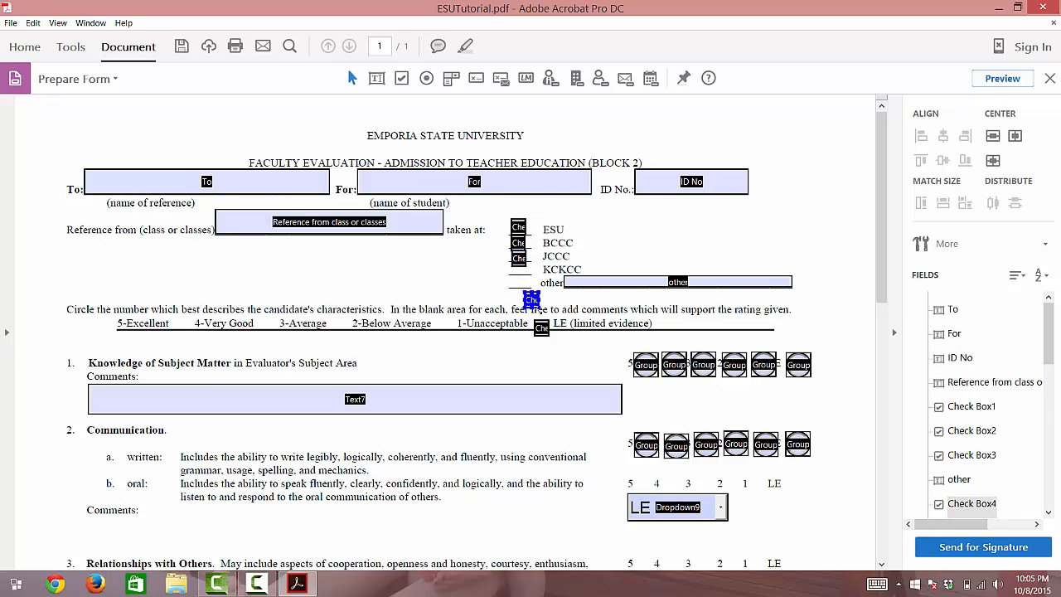
key(Left)
key(Left)
key(Left)
key(Left)
key(Left)
key(Left)
key(Left)
key(Up)
key(Up)
key(Up)
key(Up)
key(Up)
key(Up)
key(Up)
key(Up)
key(Up)
key(Up)
key(Up)
key(Up)
key(Up)
key(Up)
key(Up)
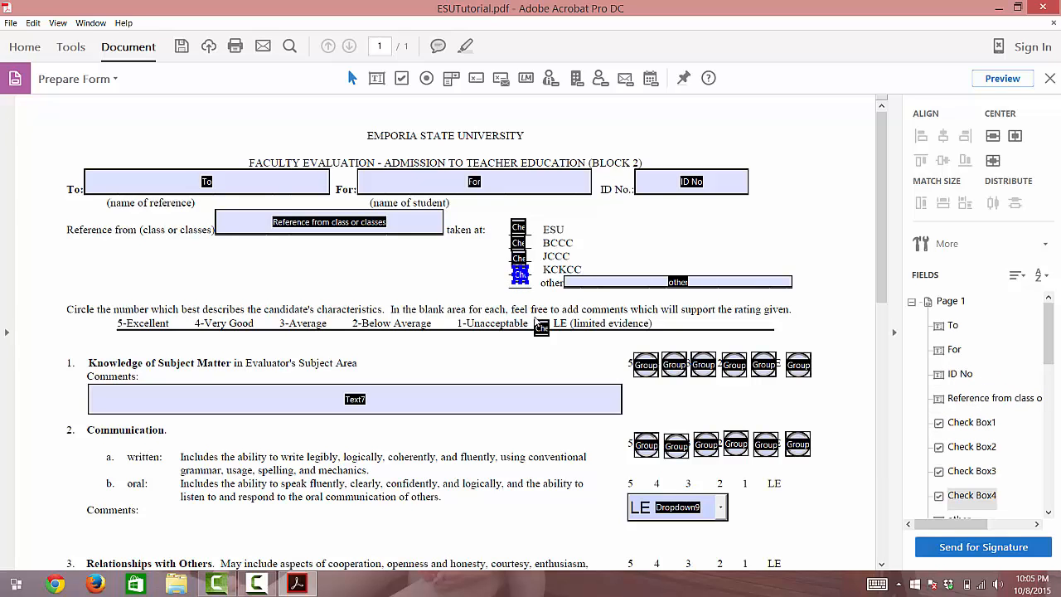
Move Check Box5 from the rating scale line up into the check box column beside the "other" label
click(536, 334)
key(Left)
key(Left)
key(Left)
key(Left)
key(Left)
key(Left)
key(Left)
key(Left)
key(Left)
key(Left)
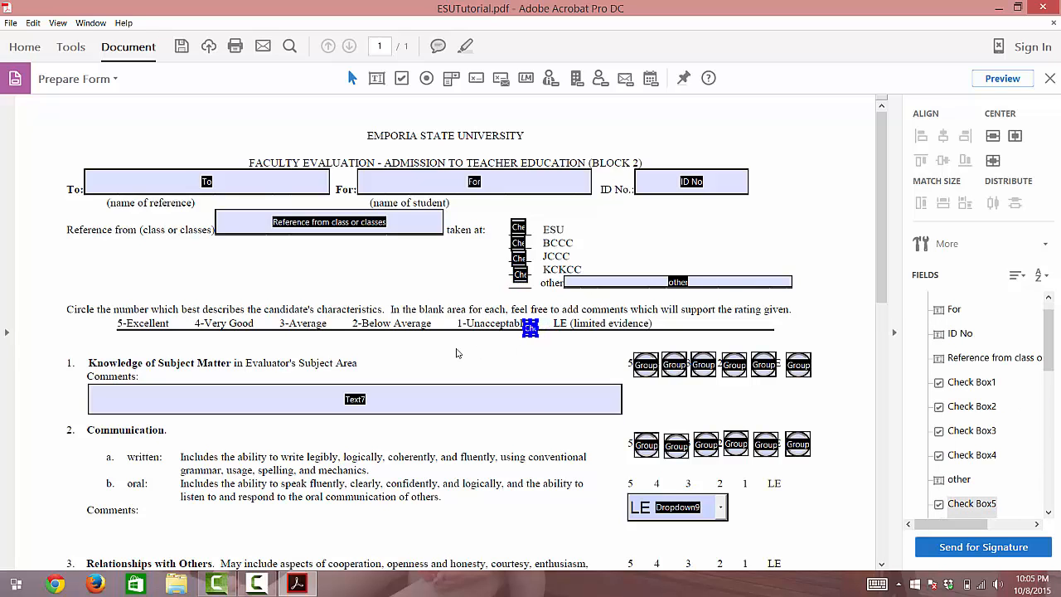
key(Up)
key(Up)
key(Up)
key(Up)
key(Up)
key(Up)
key(Up)
key(Up)
key(Up)
key(Up)
key(Up)
key(Up)
key(Up)
key(Up)
key(Up)
key(Up)
key(Up)
key(Up)
key(Up)
key(Up)
key(Left)
key(Left)
key(Left)
key(Left)
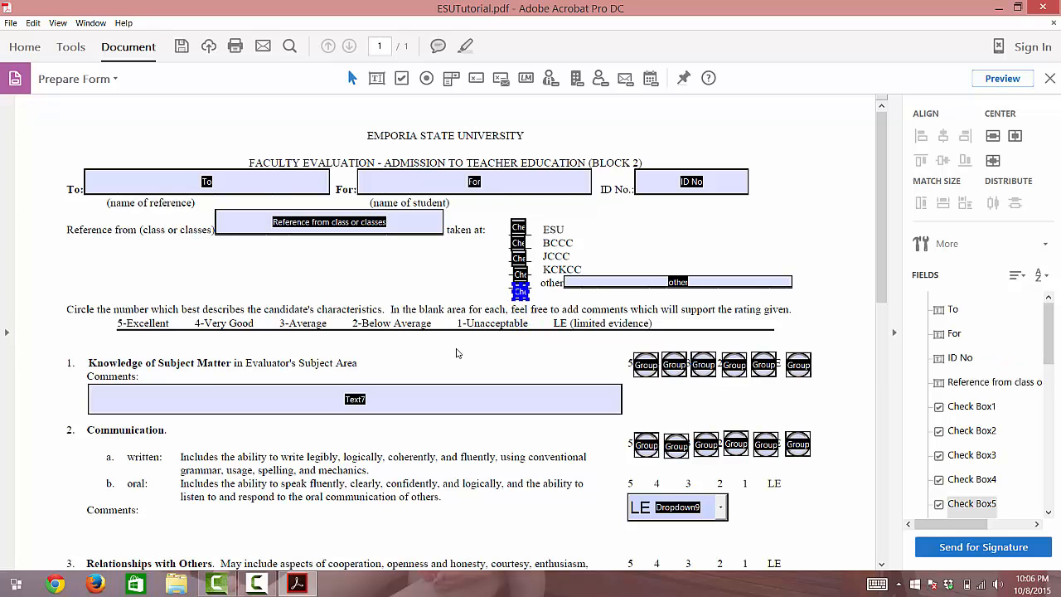
key(Up)
key(Up)
Shrink the height of Check Box5 beside the "other" label so it fits its line
scroll(456, 354, down, 10)
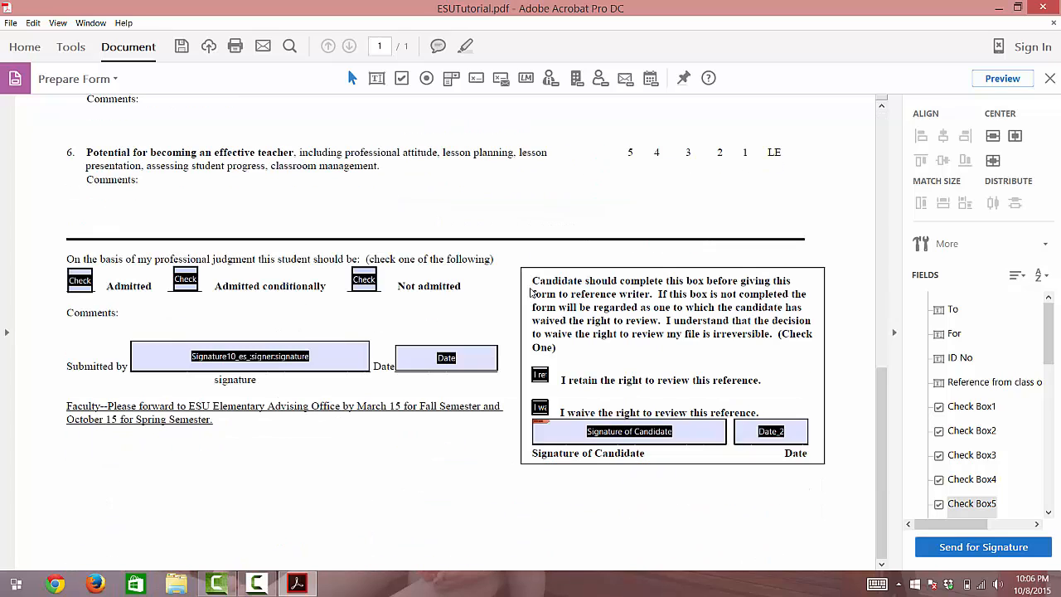
drag(879, 373, 884, 104)
click(466, 238)
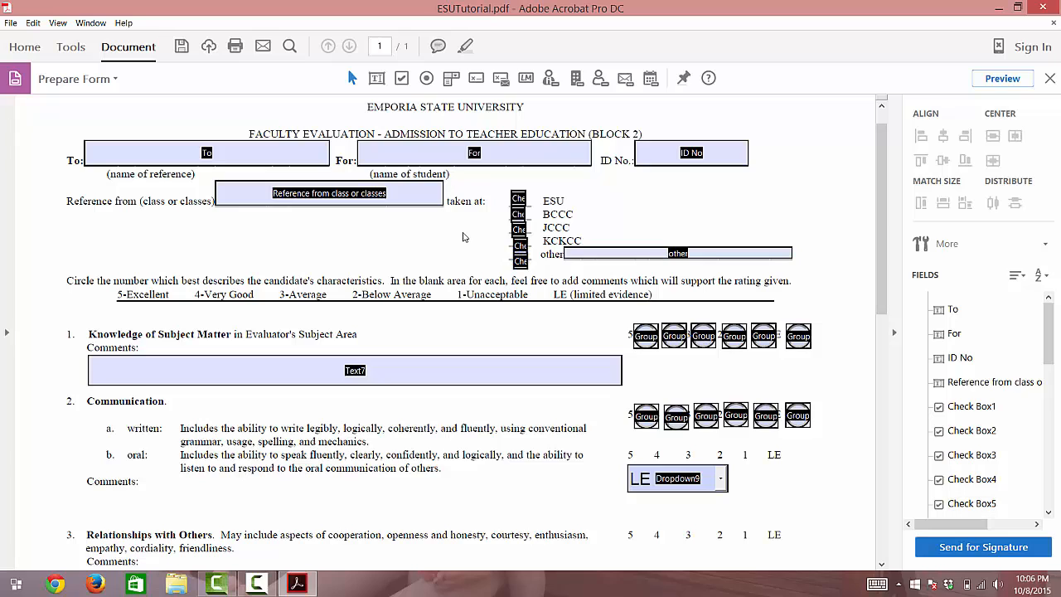
click(520, 262)
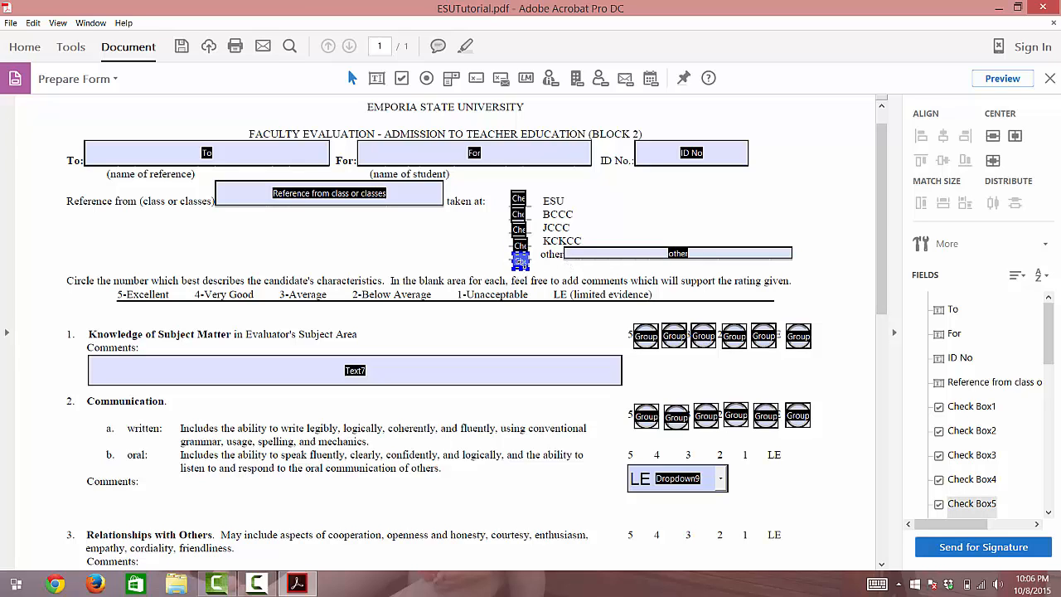
drag(521, 262, 520, 259)
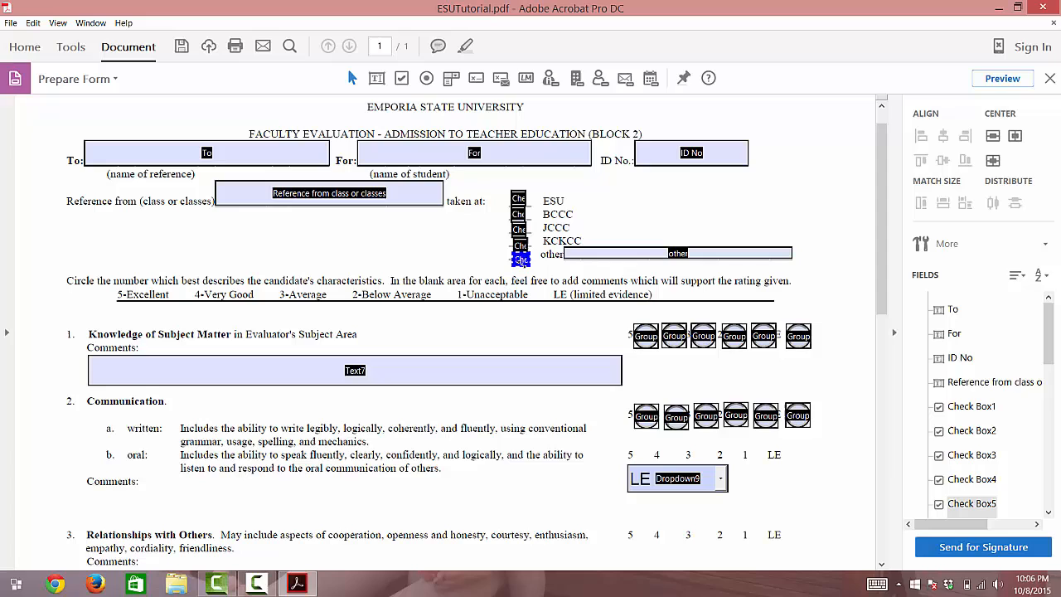
click(547, 271)
Match the height and width of all five "taken at" check boxes to Check Box5
click(522, 258)
shift+click(520, 228)
shift+click(519, 214)
shift+click(519, 199)
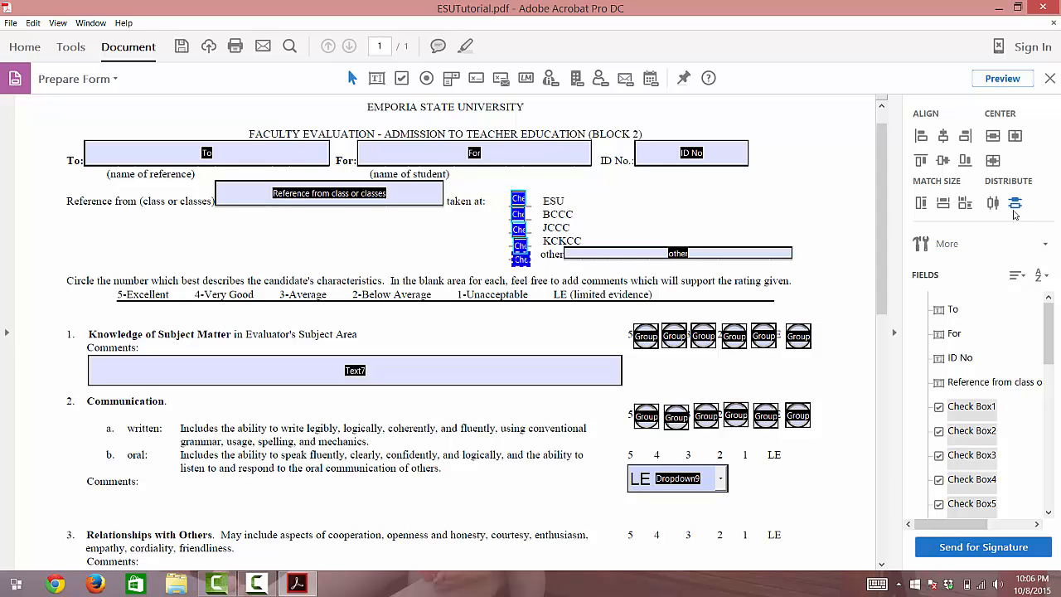
click(967, 205)
click(497, 262)
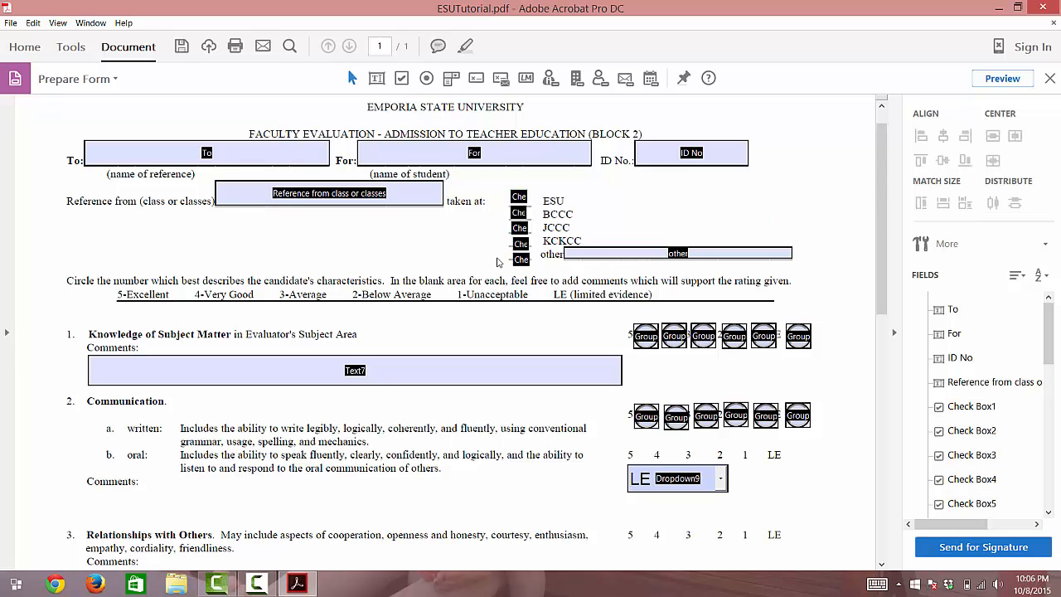
Adjust the positions of the ESU, BCCC and JCCC check boxes to sit on their blank lines
click(519, 196)
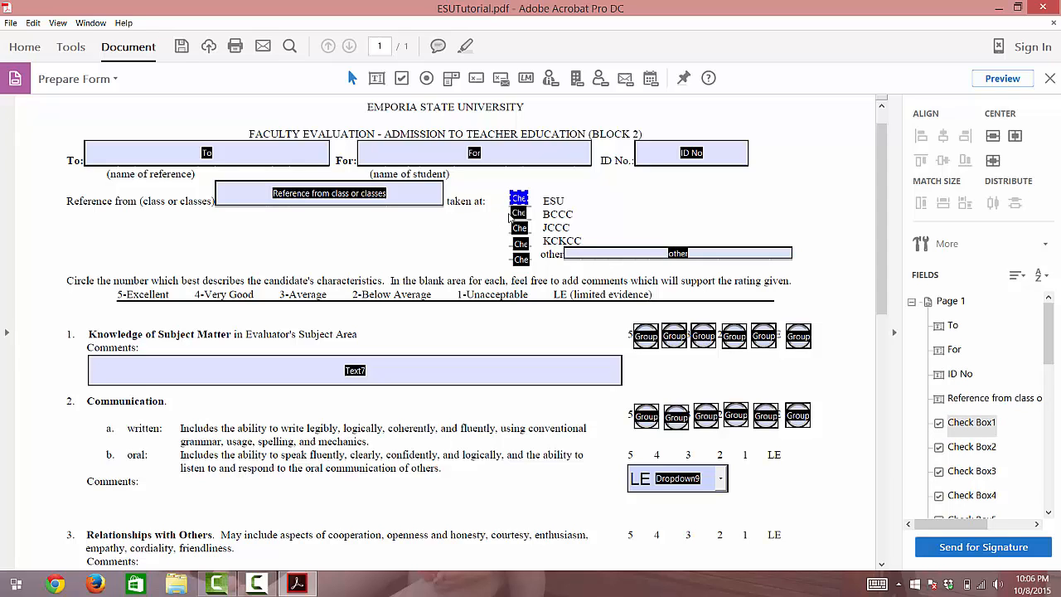
shift+click(518, 214)
click(518, 214)
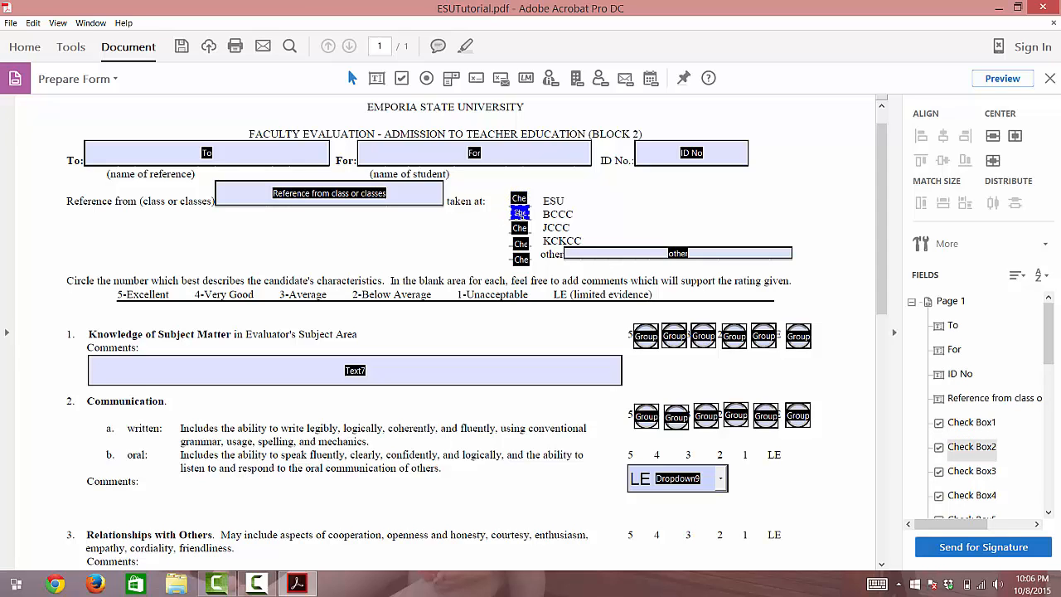
click(520, 227)
key(Up)
key(Up)
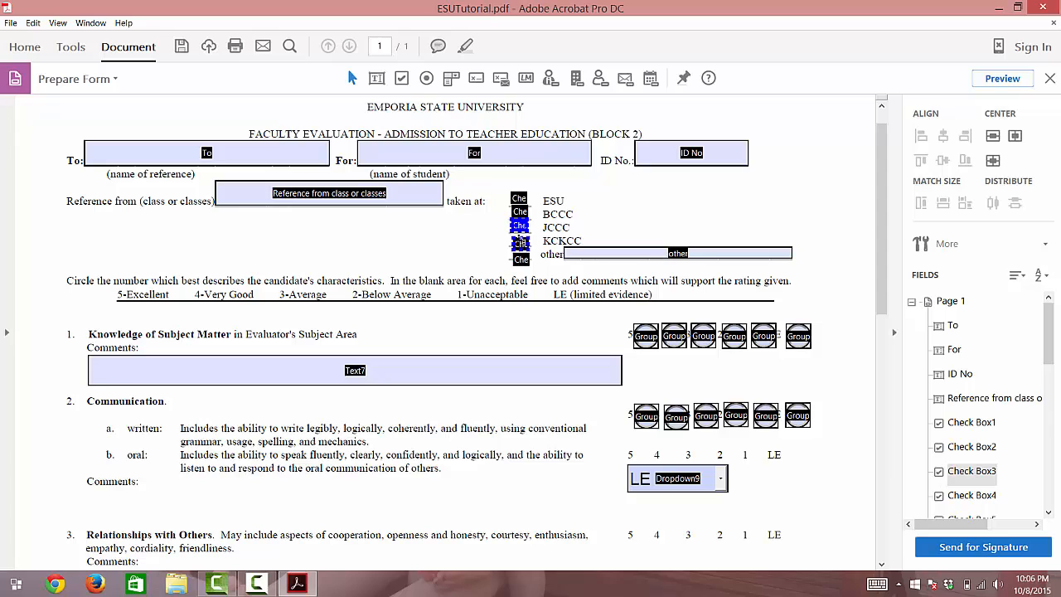
Shift Check Box4 slightly left and up so it sits on the KCKCC line
click(520, 244)
key(Left)
key(Left)
key(Up)
key(Up)
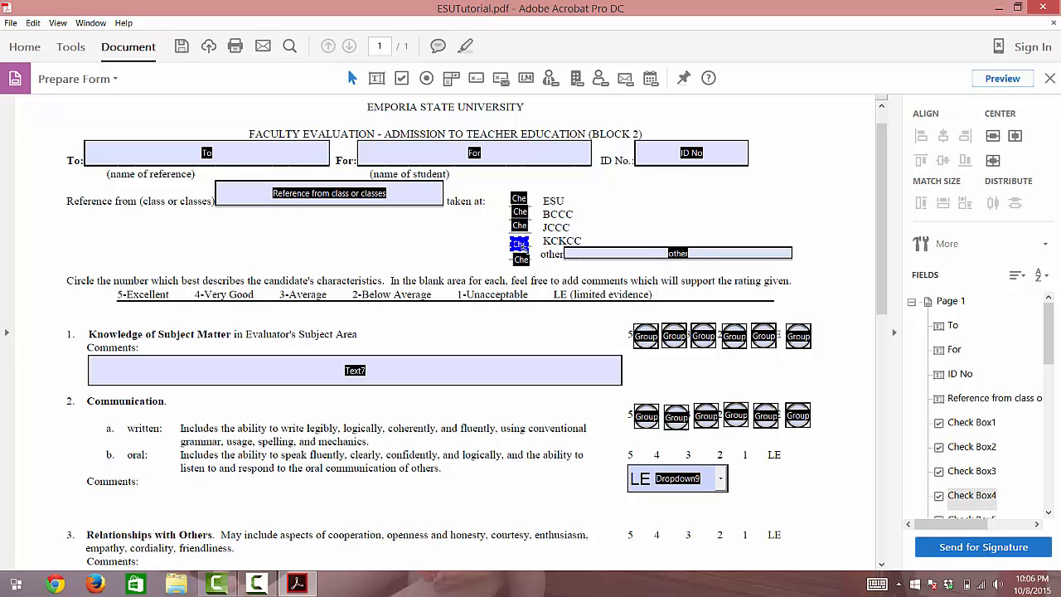
key(Up)
key(Up)
key(Up)
Move Check Box5 up so it sits on the line beside the "other" label
click(523, 259)
key(Up)
key(Up)
key(Up)
key(Up)
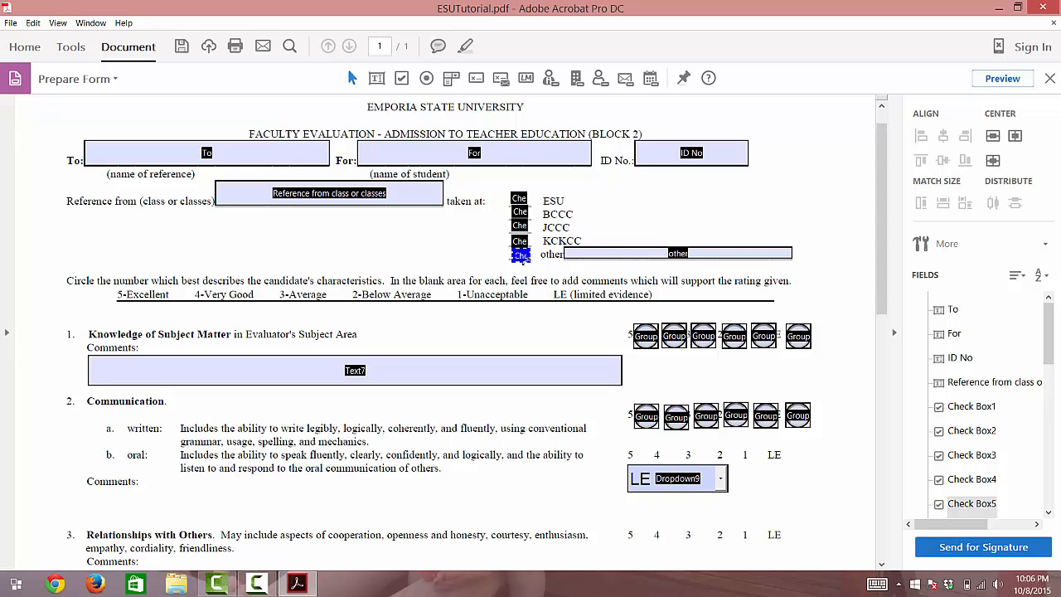
key(Up)
click(491, 251)
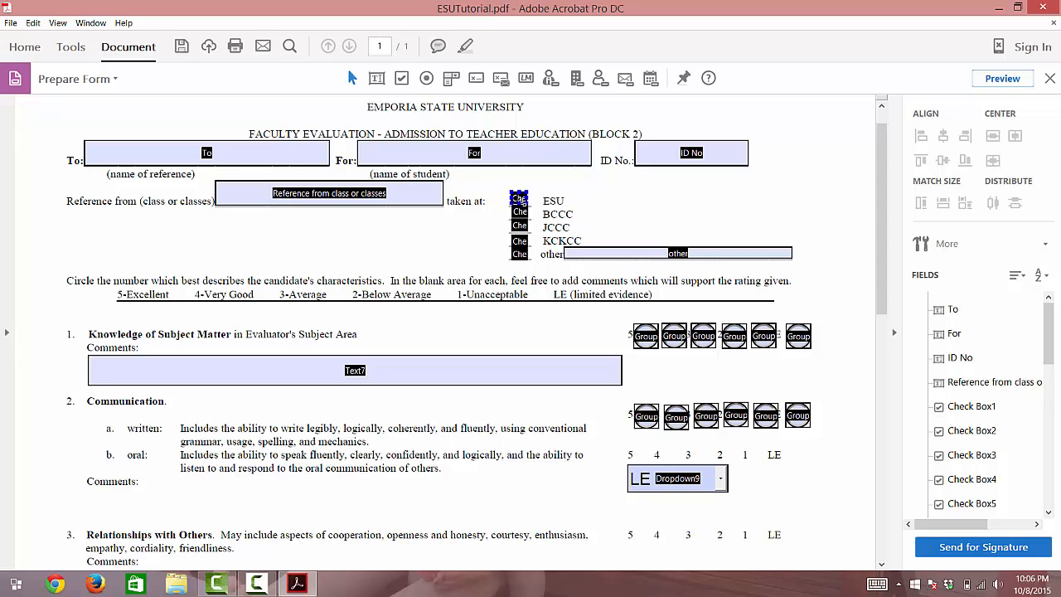
Align all five "taken at" check boxes along a common vertical center line with Check Box1
click(519, 200)
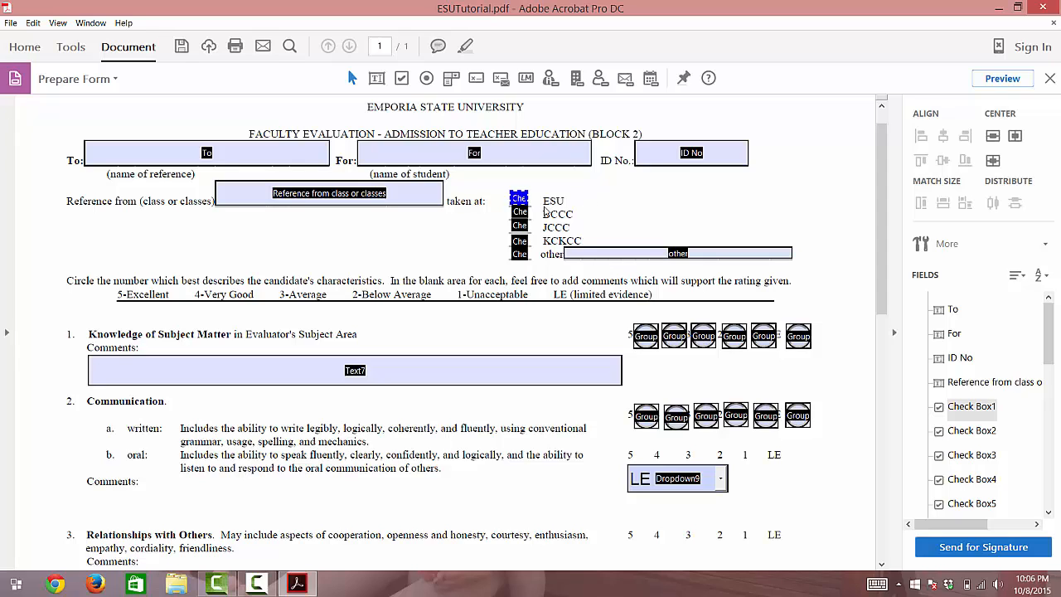
shift+click(519, 213)
shift+click(519, 226)
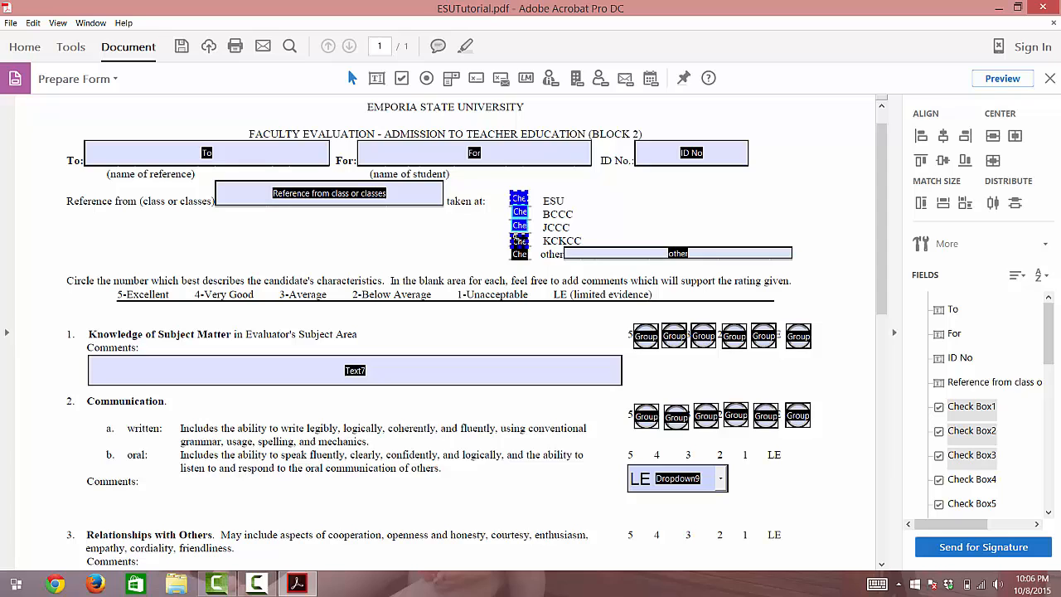
shift+click(519, 241)
shift+click(520, 252)
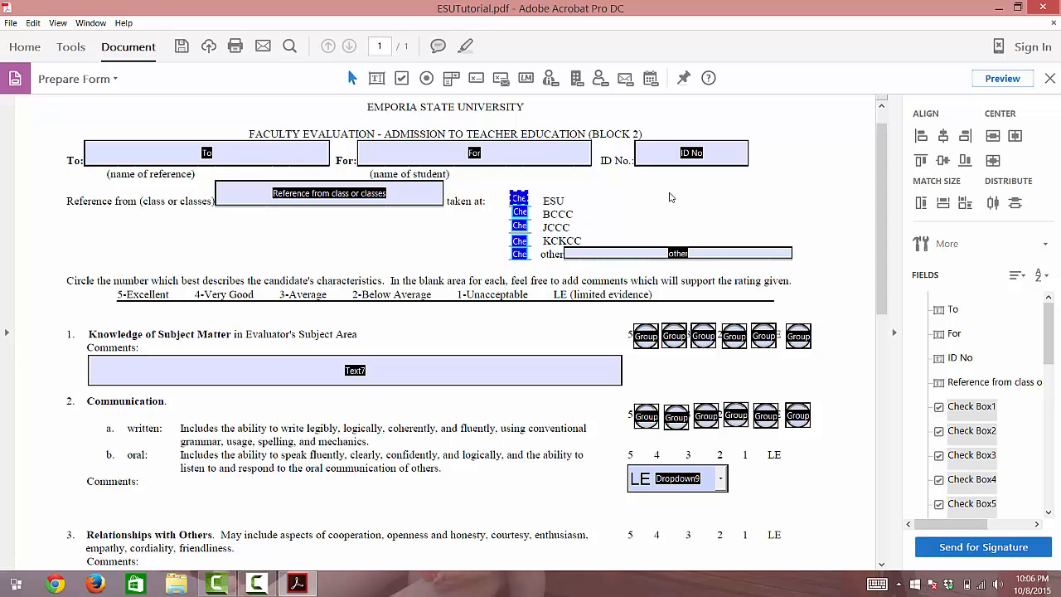
click(943, 141)
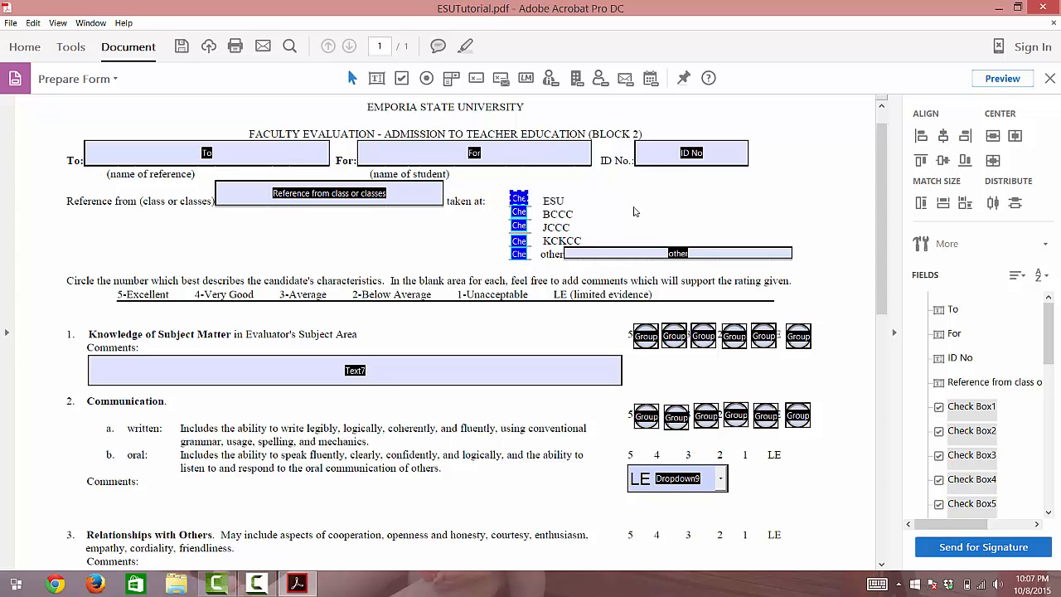
click(630, 211)
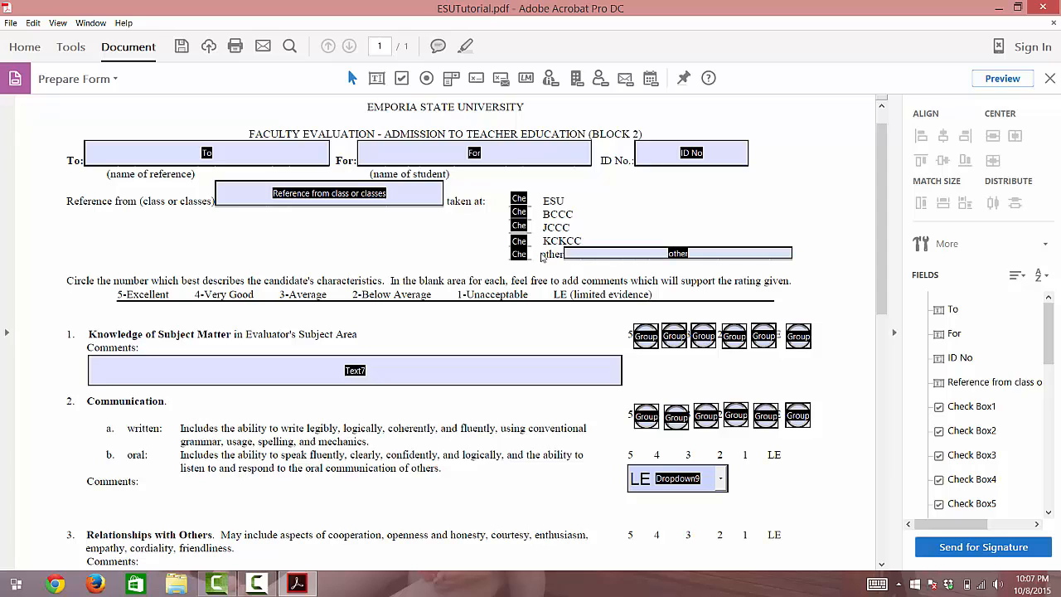
Nudge the KCKCC and "other" check boxes slightly up to even out the column spacing
click(519, 241)
click(519, 240)
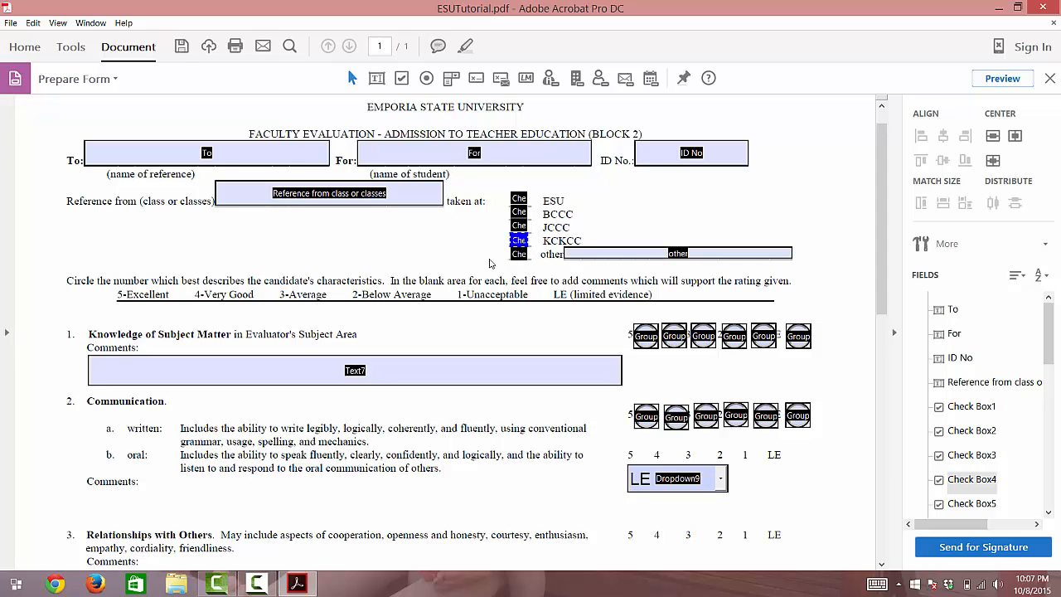
click(518, 254)
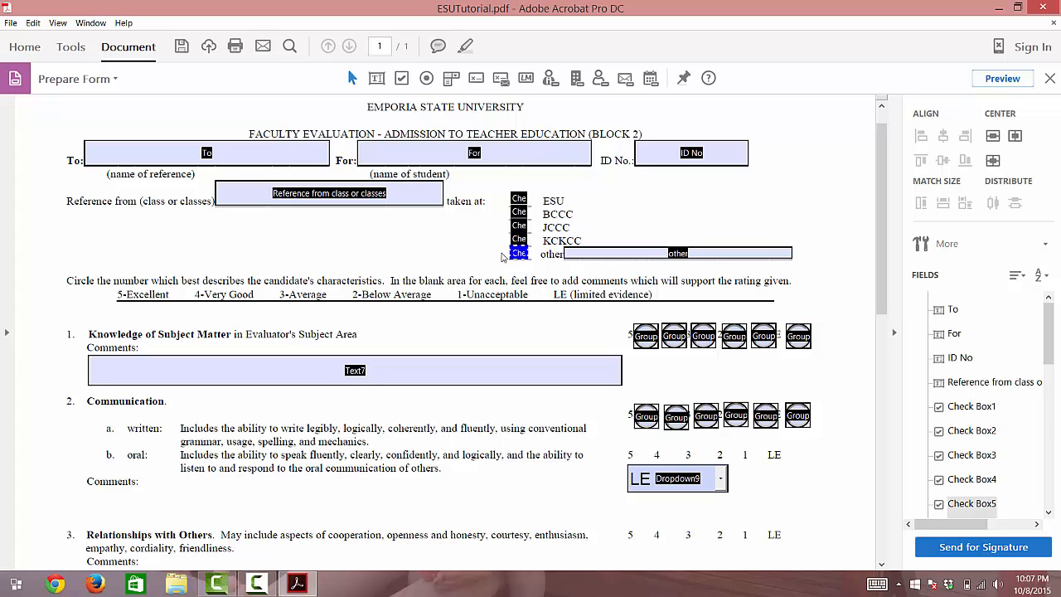
Nudge the ESU and BCCC check boxes slightly down to line up with their labels
scroll(517, 241, down, 10)
scroll(517, 241, up, 1)
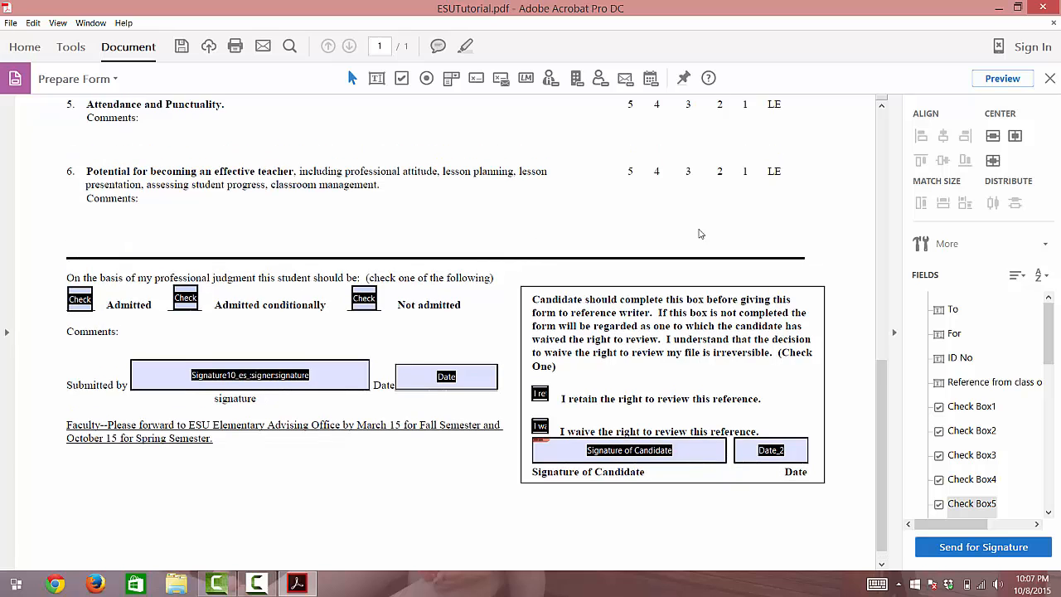
drag(883, 389, 884, 161)
click(518, 177)
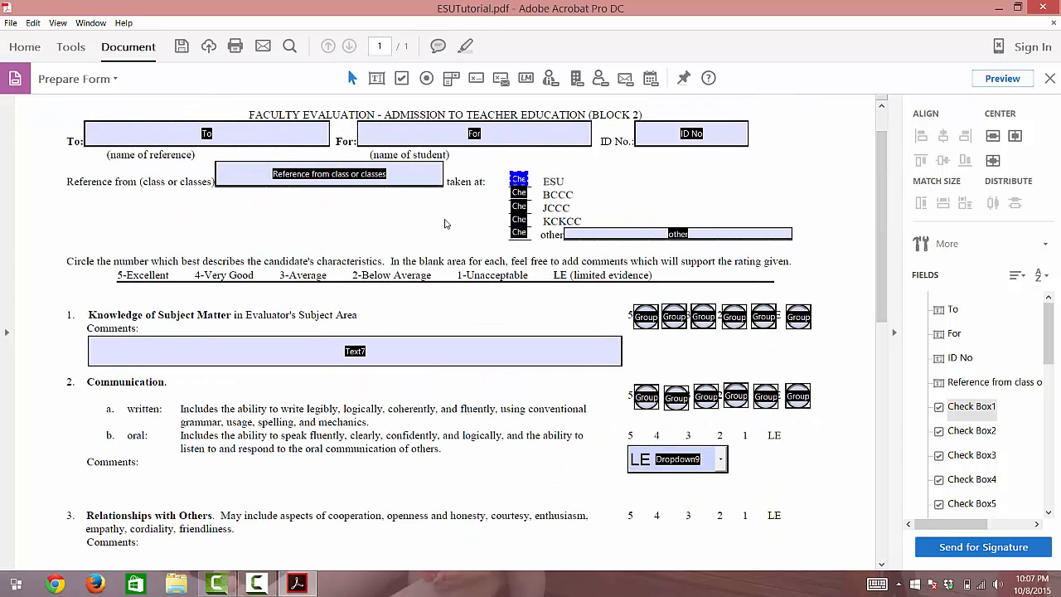
click(430, 234)
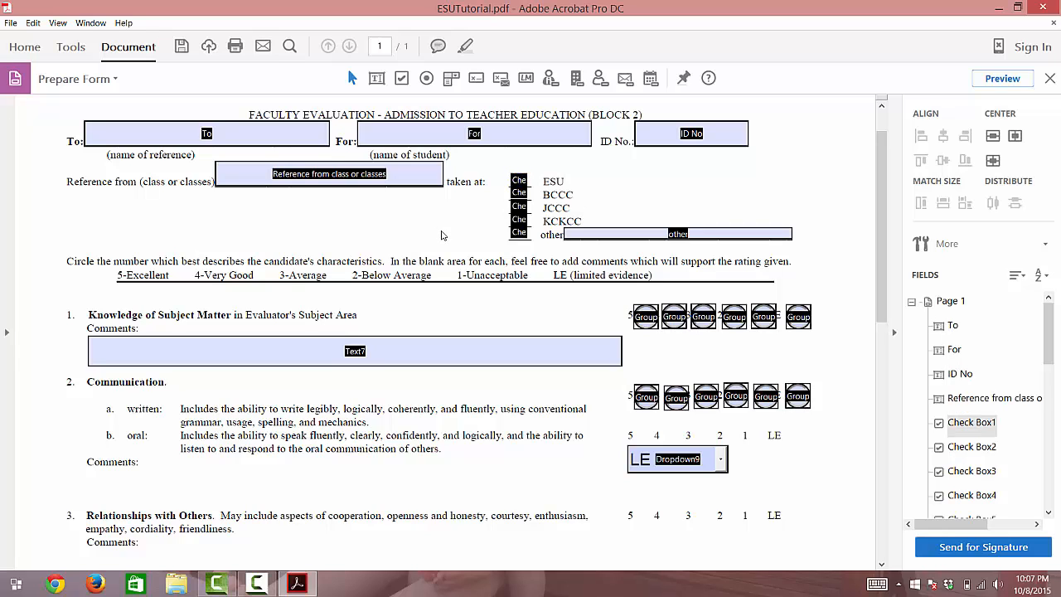
click(520, 193)
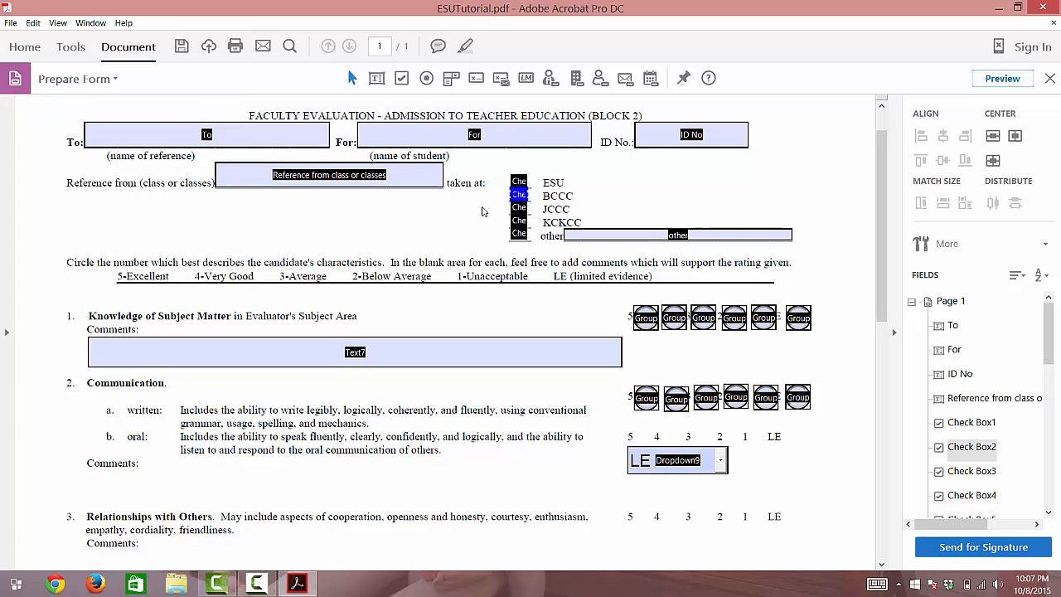
Preview the form to check the "taken at" check boxes and return to form editing
click(485, 213)
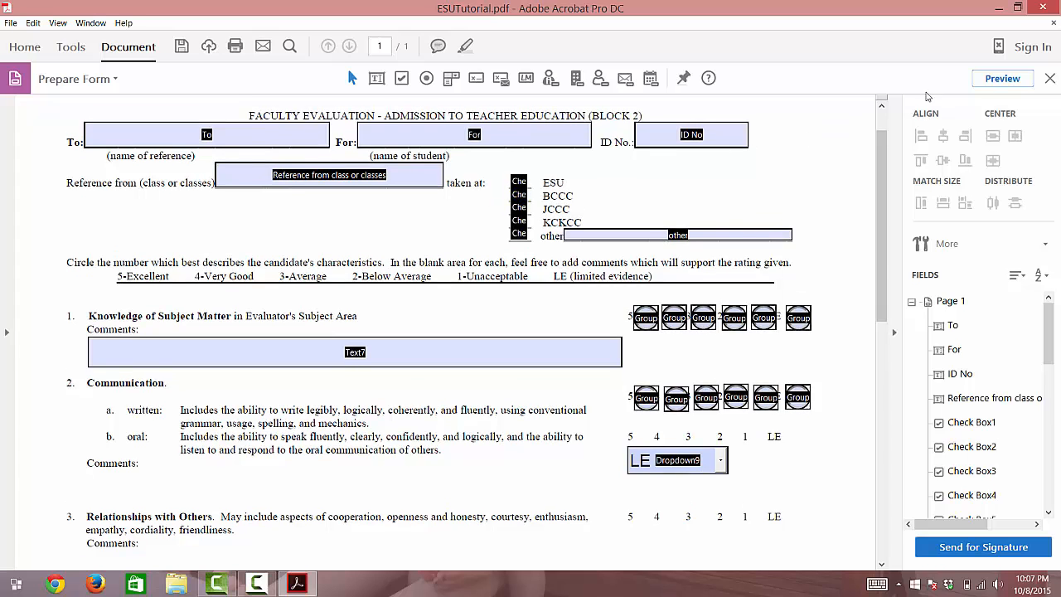
click(1002, 78)
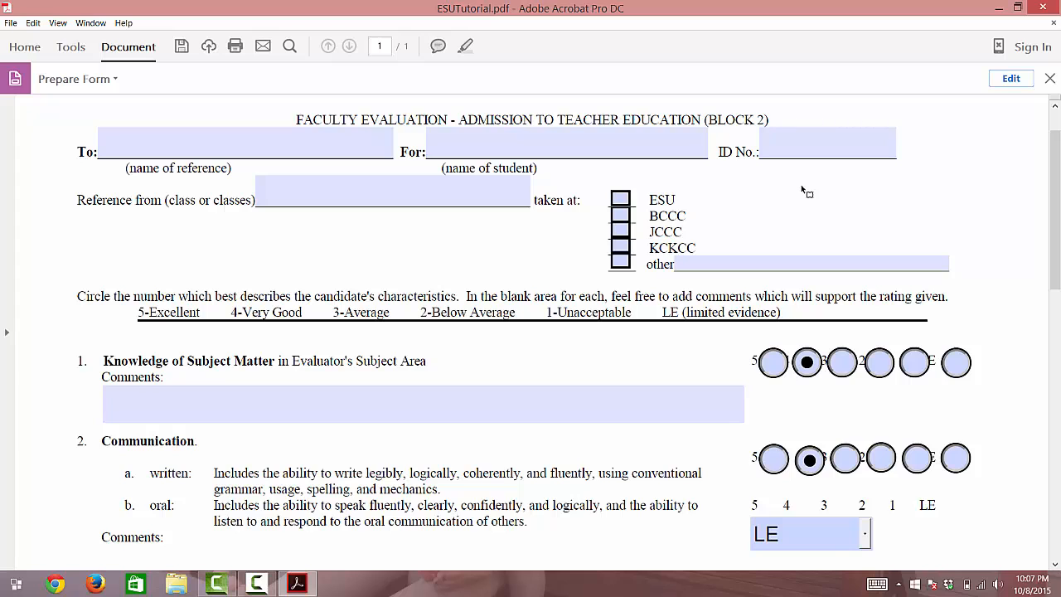
click(1018, 80)
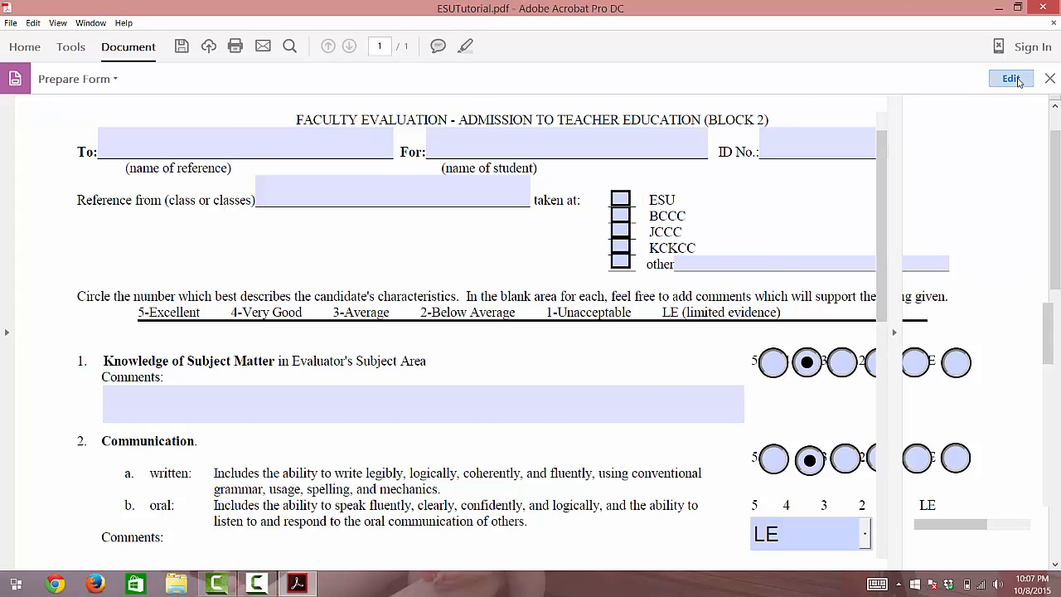
click(441, 238)
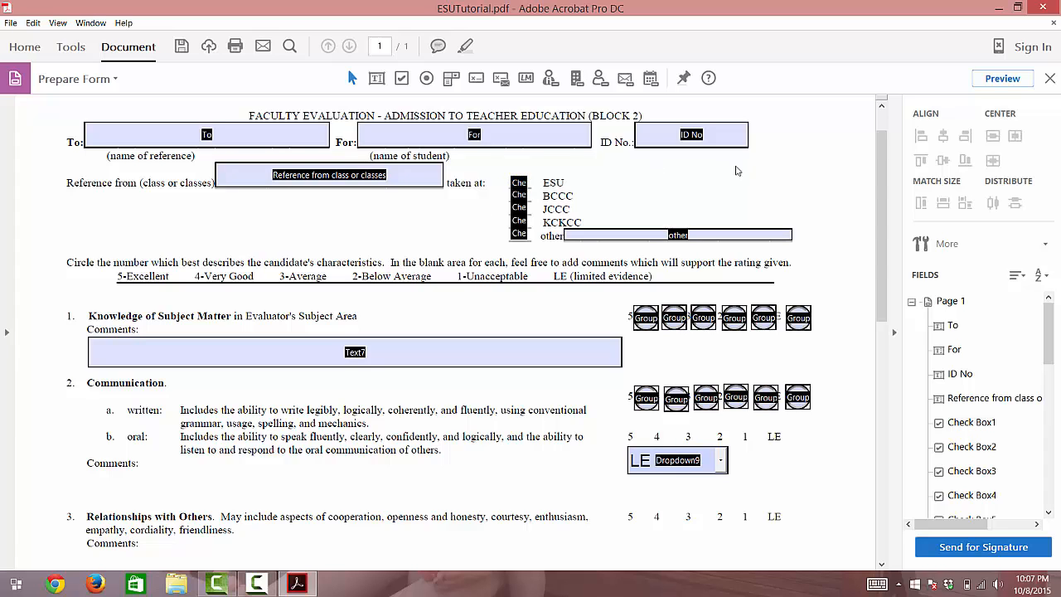
click(1002, 78)
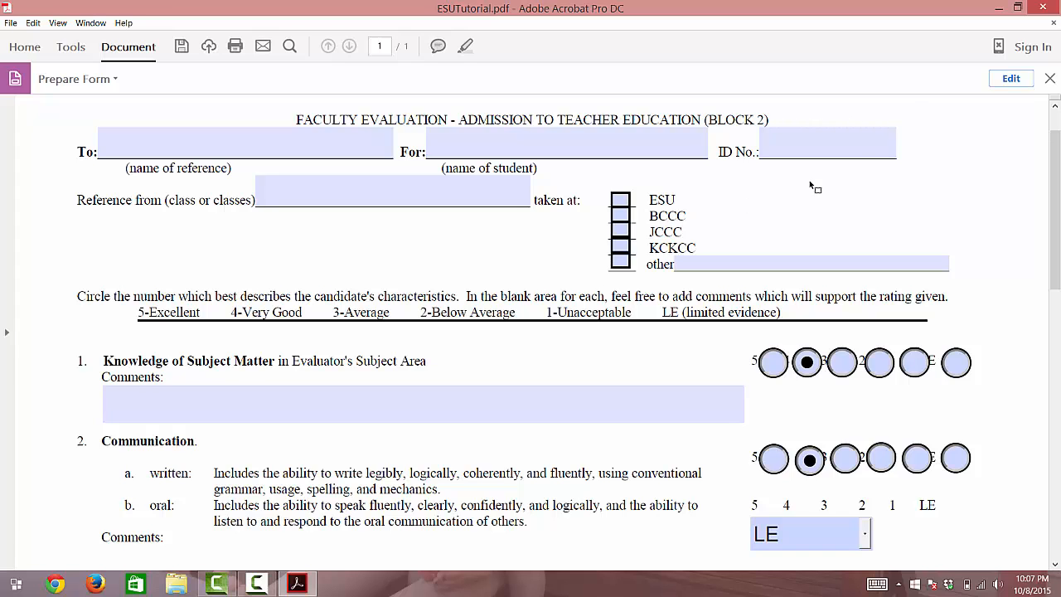
click(1011, 78)
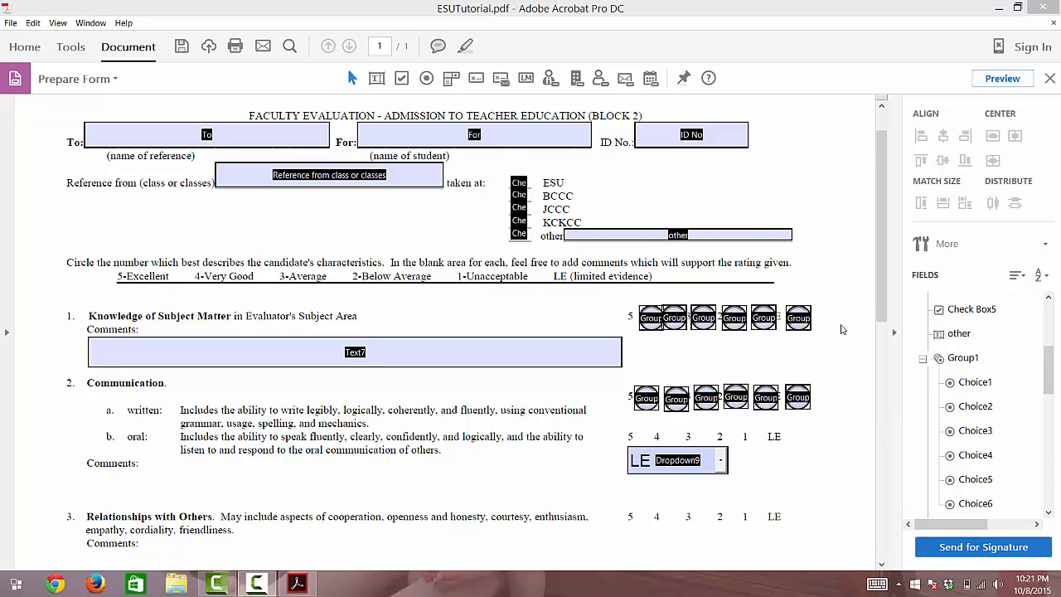
Shrink the LE radio button in question 1 and match the other five buttons of that row to its width and height
click(804, 319)
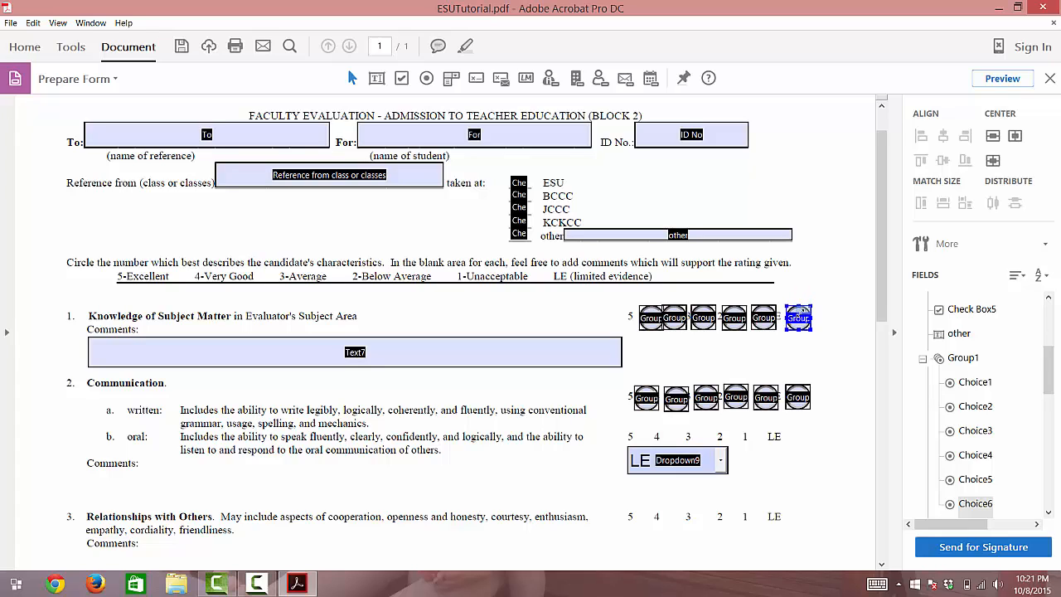
drag(798, 319, 817, 360)
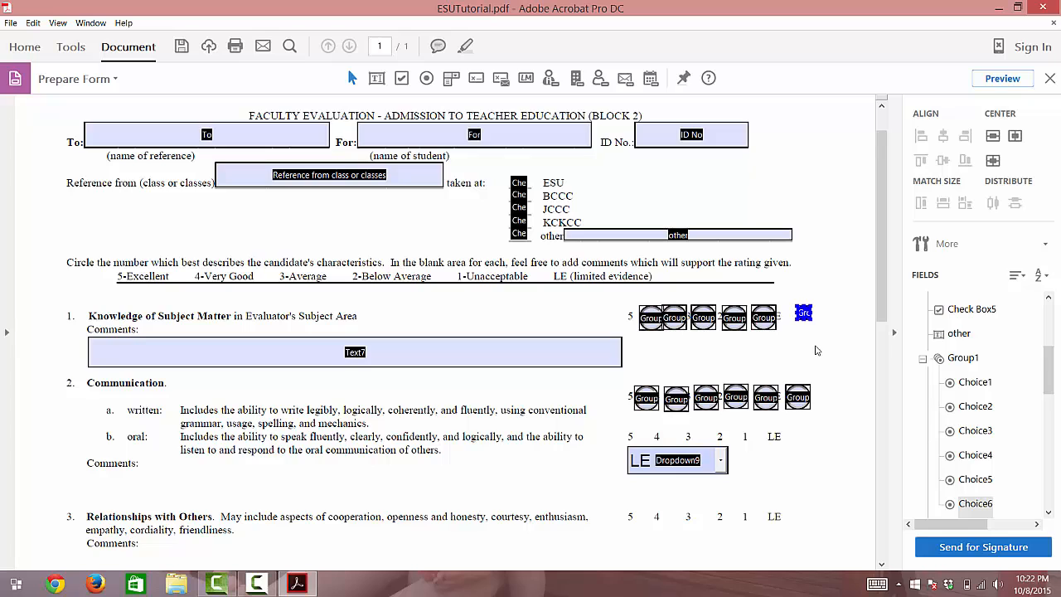
ctrl+click(764, 322)
ctrl+click(735, 319)
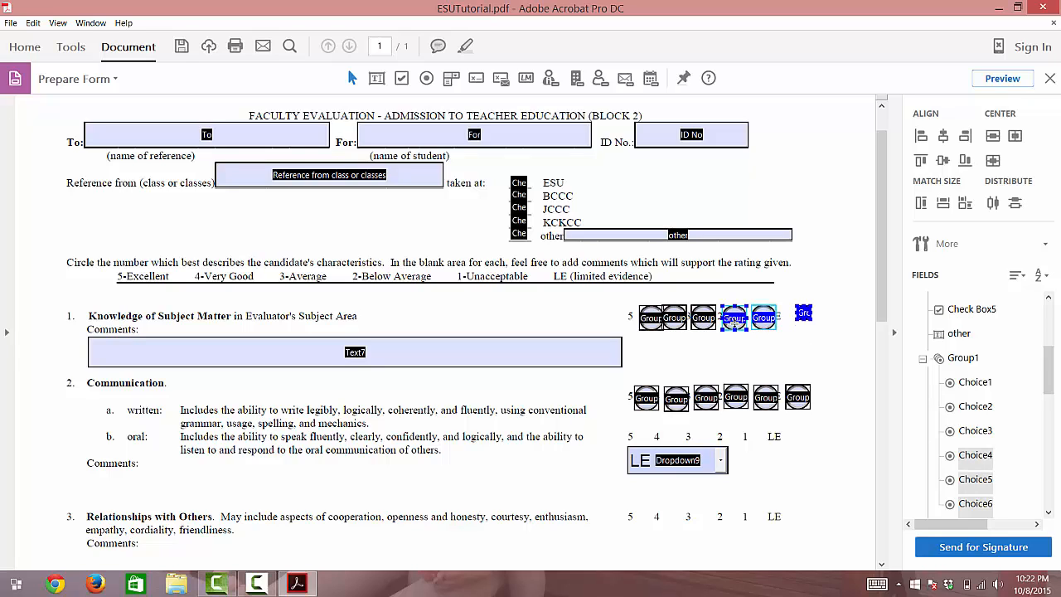
ctrl+click(704, 318)
ctrl+click(677, 320)
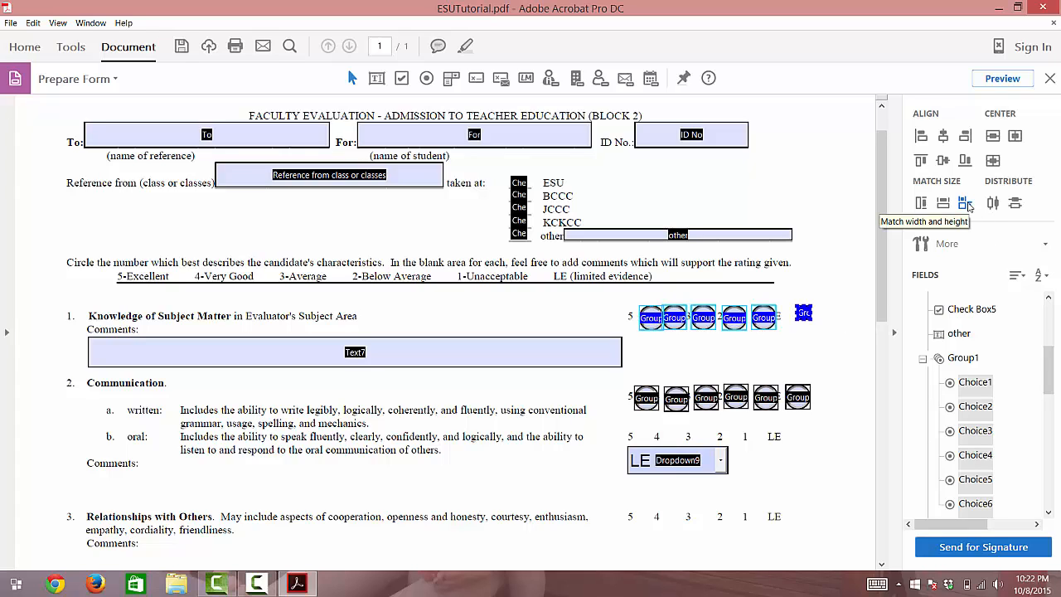
click(967, 205)
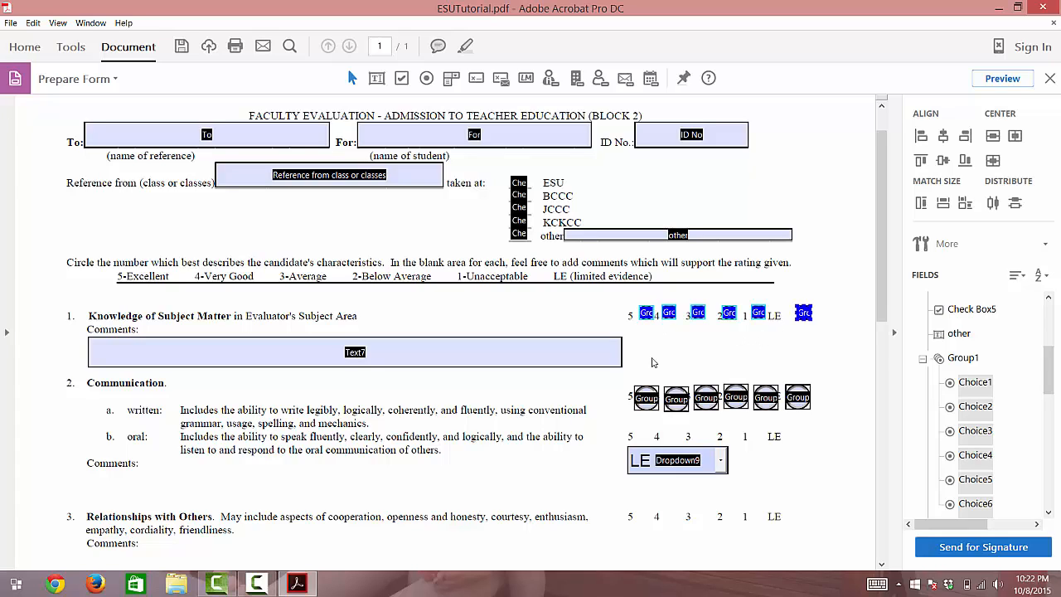
Nudge the whole row of six question 1 radio buttons left and slightly down toward their rating numbers
key(Left)
key(Left)
key(Left)
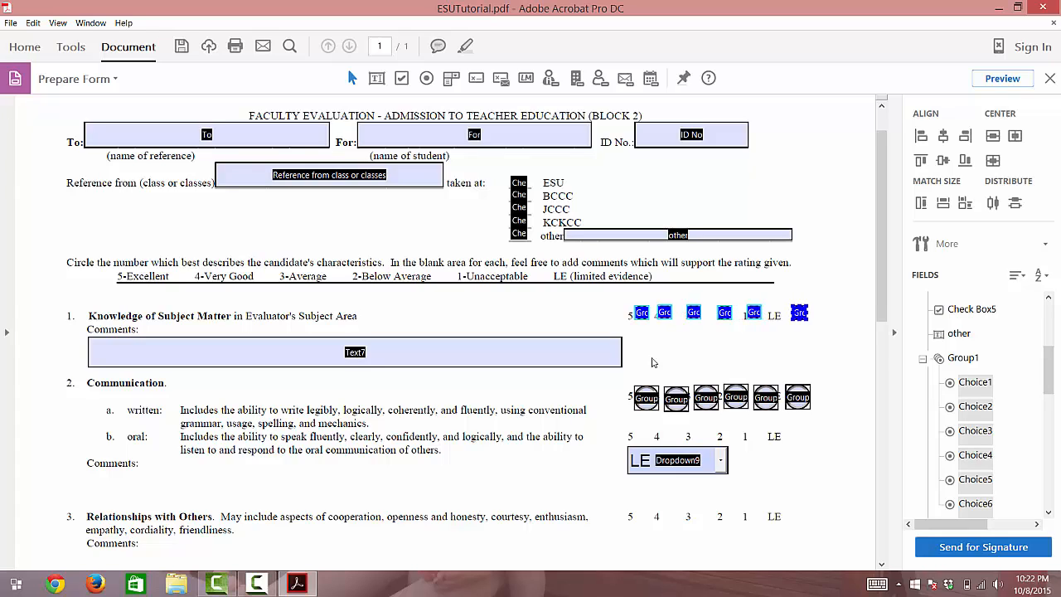
key(Down)
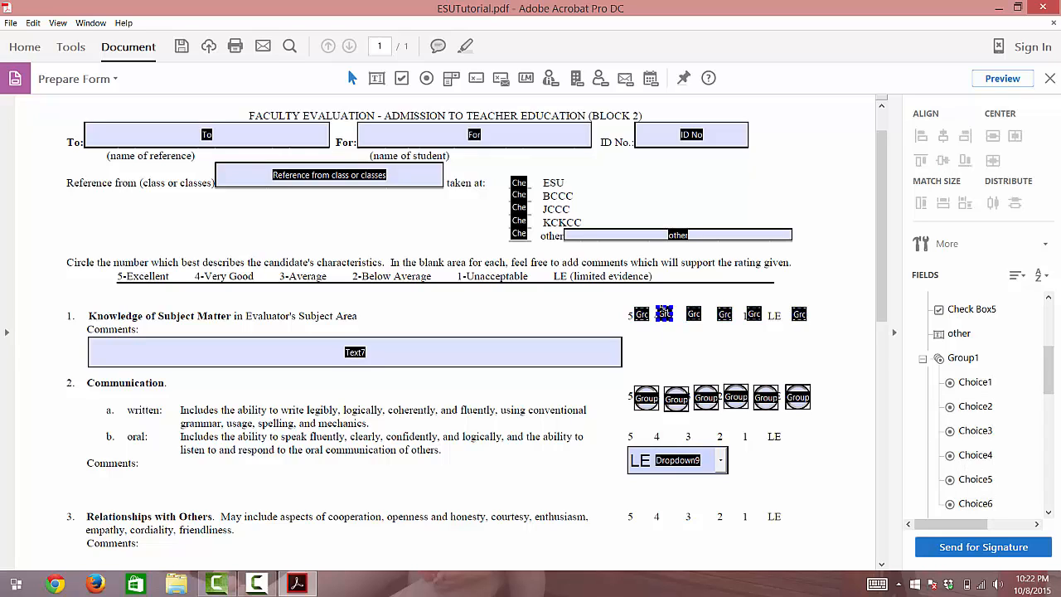
Shift the second and third question 1 radio buttons right so they sit just after the numbers 4 and 3
click(664, 313)
drag(665, 311, 672, 311)
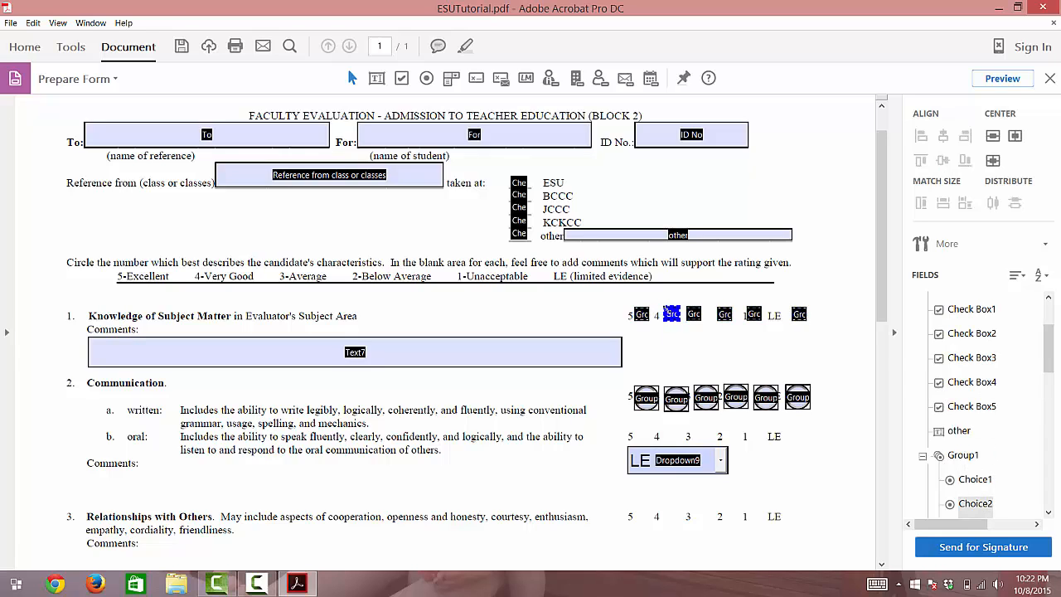
right_click(693, 322)
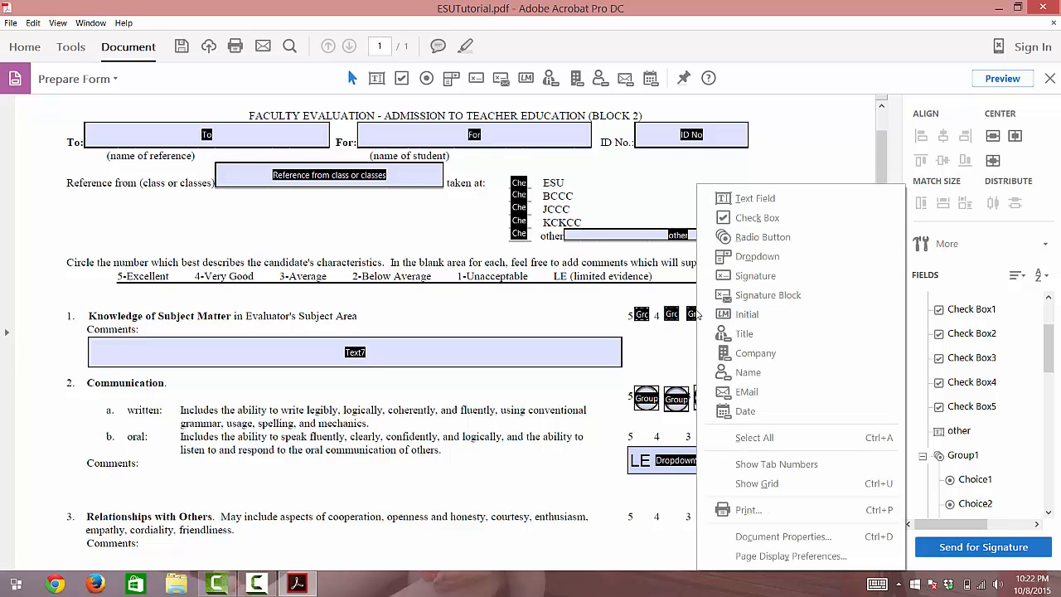
click(691, 316)
right_click(689, 316)
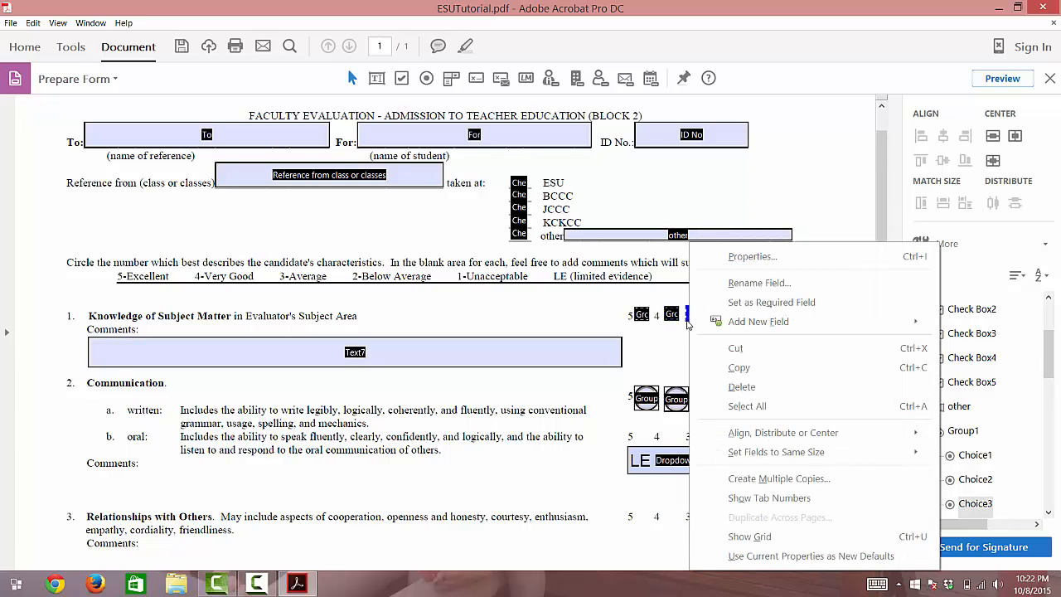
click(684, 324)
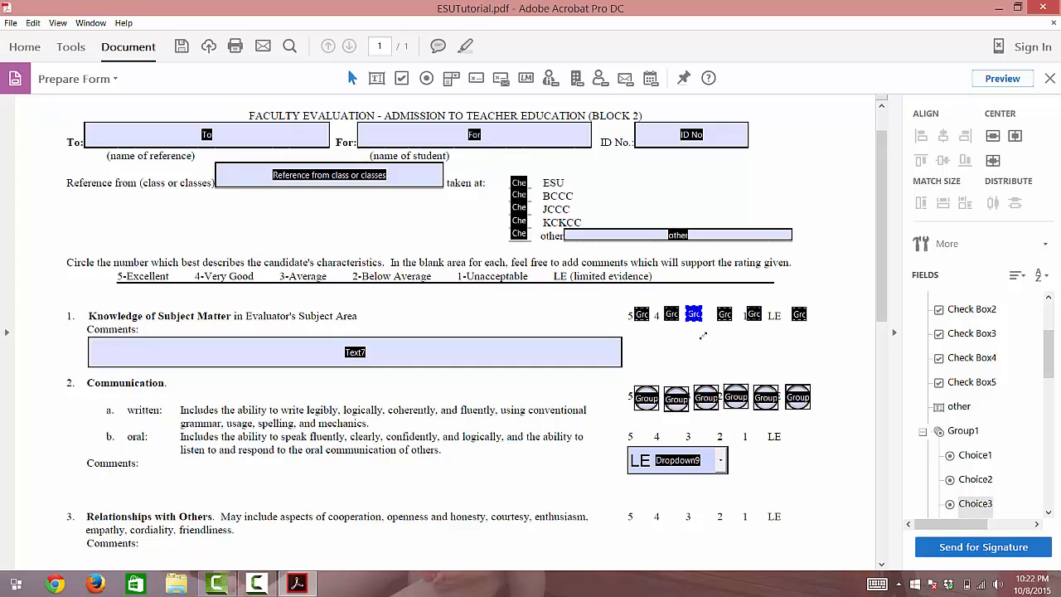
drag(693, 315, 700, 315)
scroll(703, 336, down, 1)
scroll(703, 336, up, 2)
click(703, 336)
scroll(703, 336, down, 1)
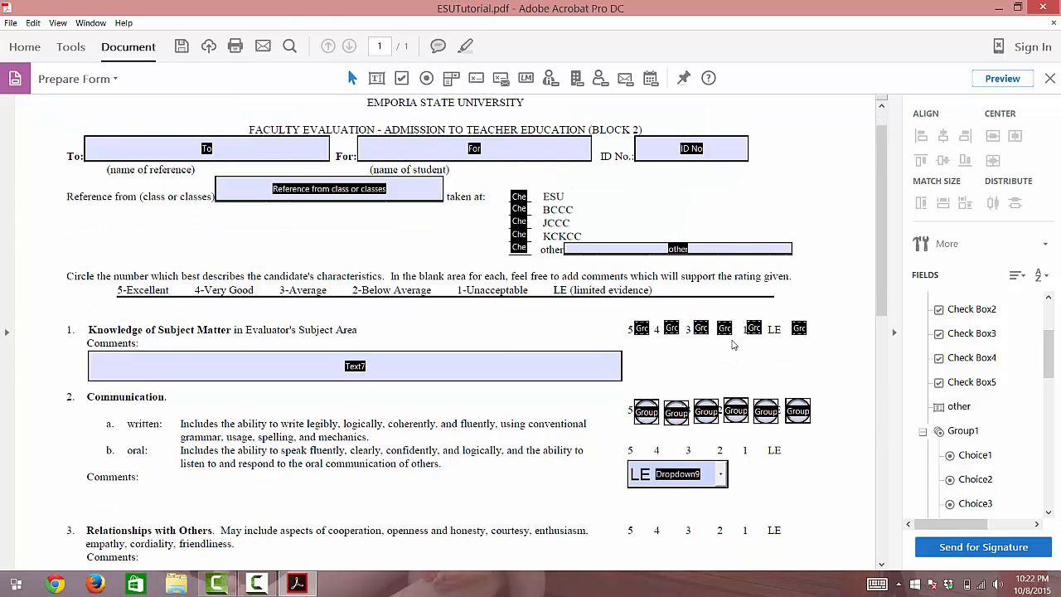
Nudge the fourth question 1 radio button right so it sits between the numbers 2 and 1
click(724, 328)
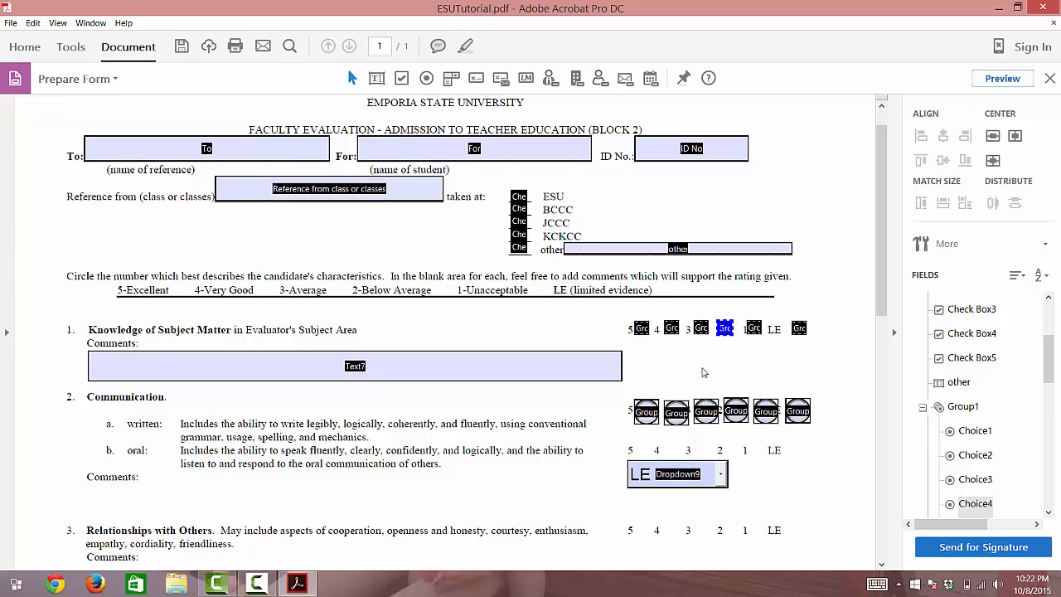
key(Right)
key(Right)
key(Right)
key(Right)
key(Right)
key(Right)
Nudge the fifth question 1 radio button right so it sits between the number 1 and LE
click(754, 330)
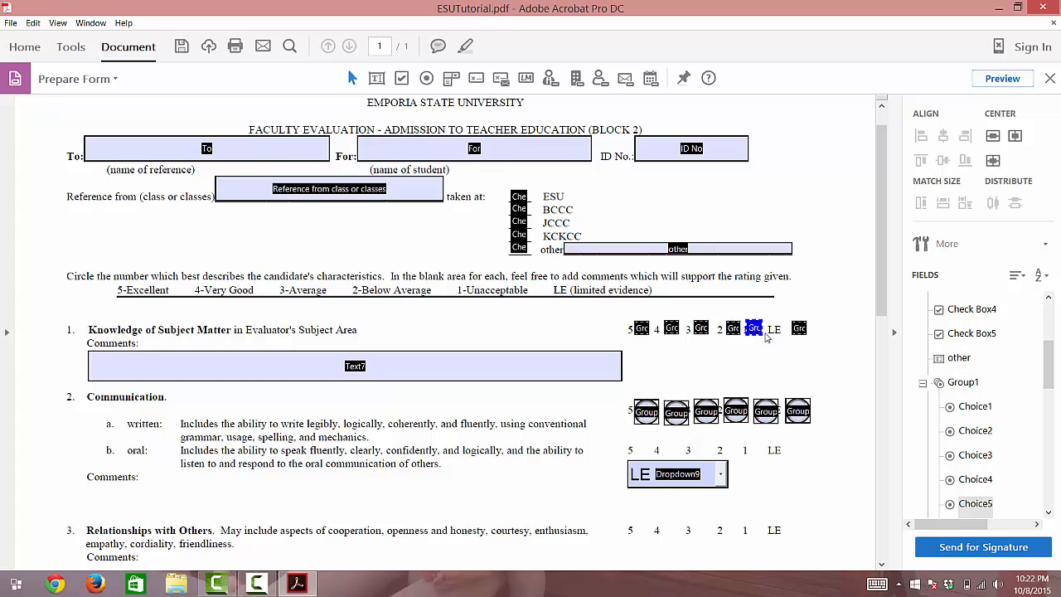
key(Right)
key(Right)
key(Right)
key(Right)
key(Right)
Nudge the last question 1 radio button left so it sits closer to the LE label
click(798, 329)
key(Left)
key(Left)
key(Left)
key(Left)
key(Left)
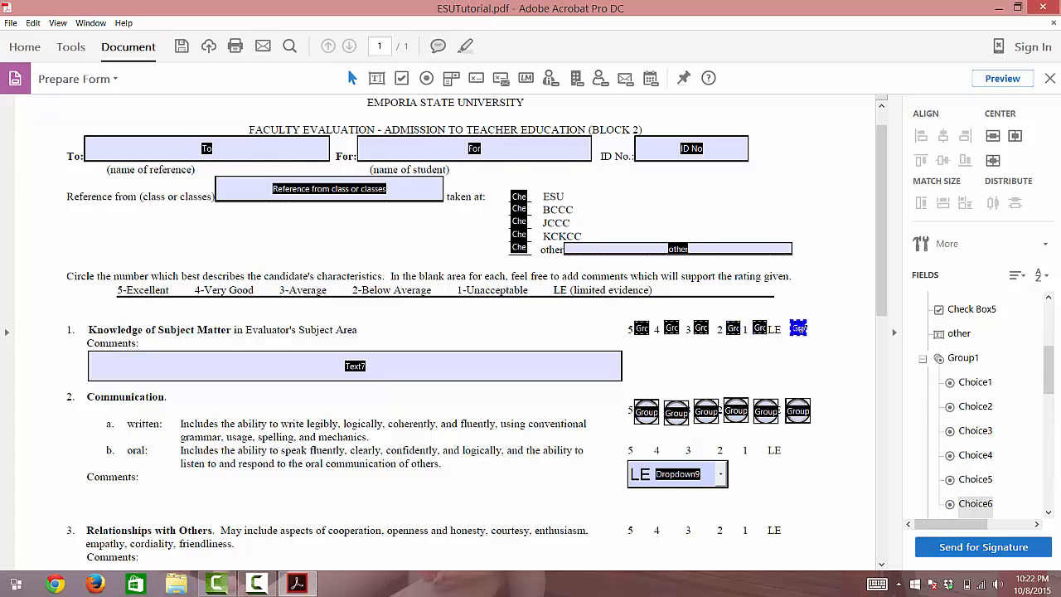
key(Left)
key(Left)
key(Left)
click(790, 367)
Align all six question 1 radio buttons horizontally with the first button of the row
click(642, 328)
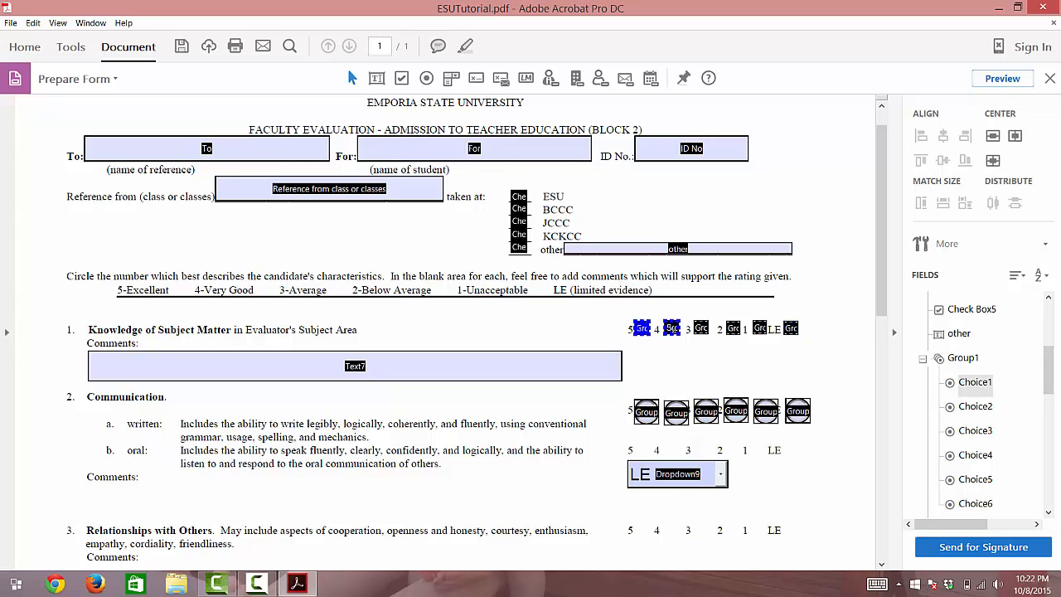
ctrl+click(671, 329)
ctrl+click(701, 328)
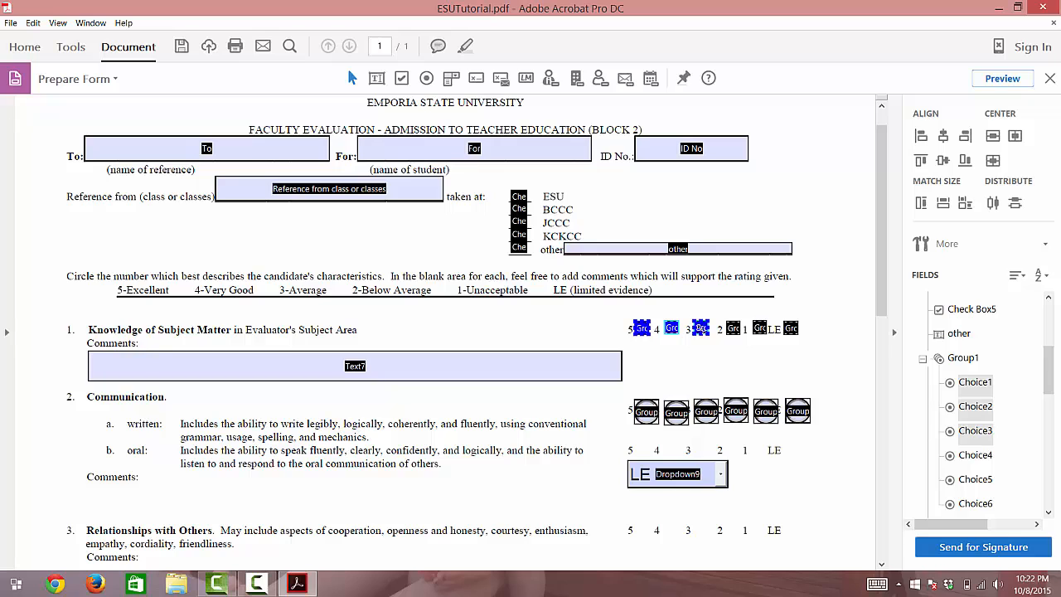
ctrl+click(734, 329)
ctrl+click(759, 328)
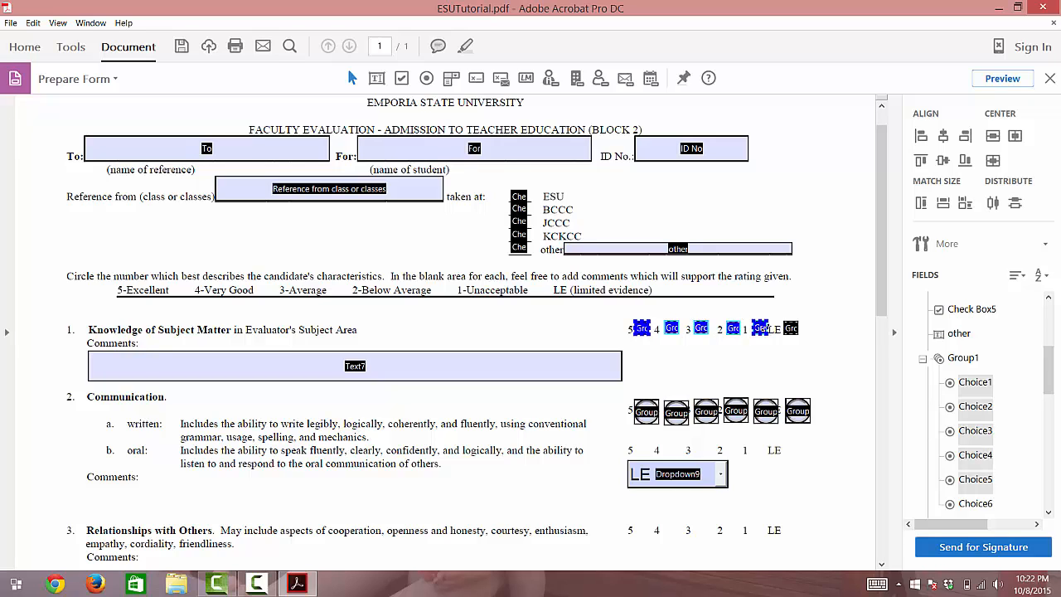
ctrl+click(791, 329)
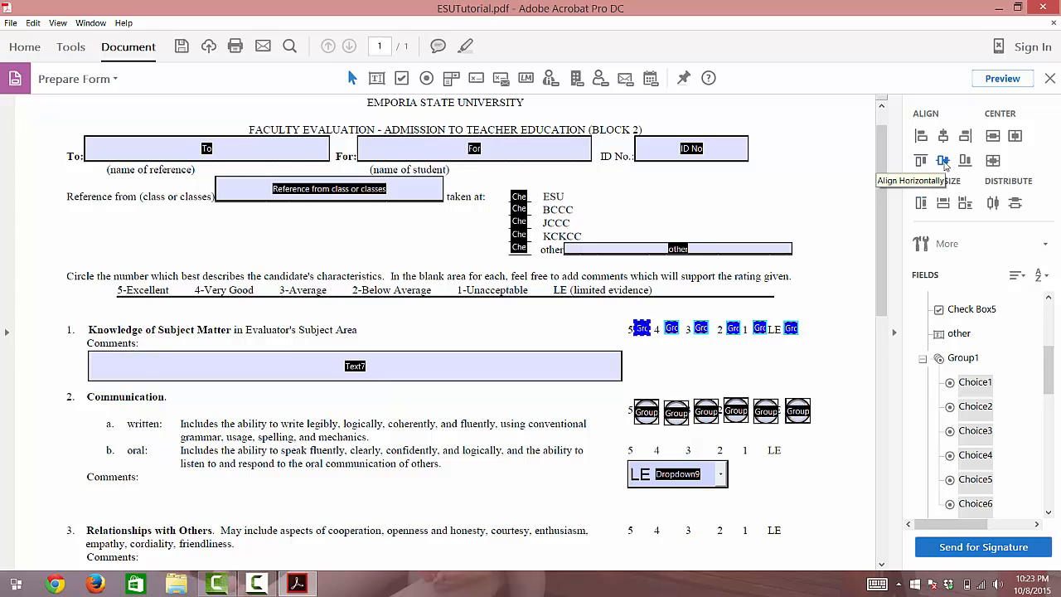
click(944, 165)
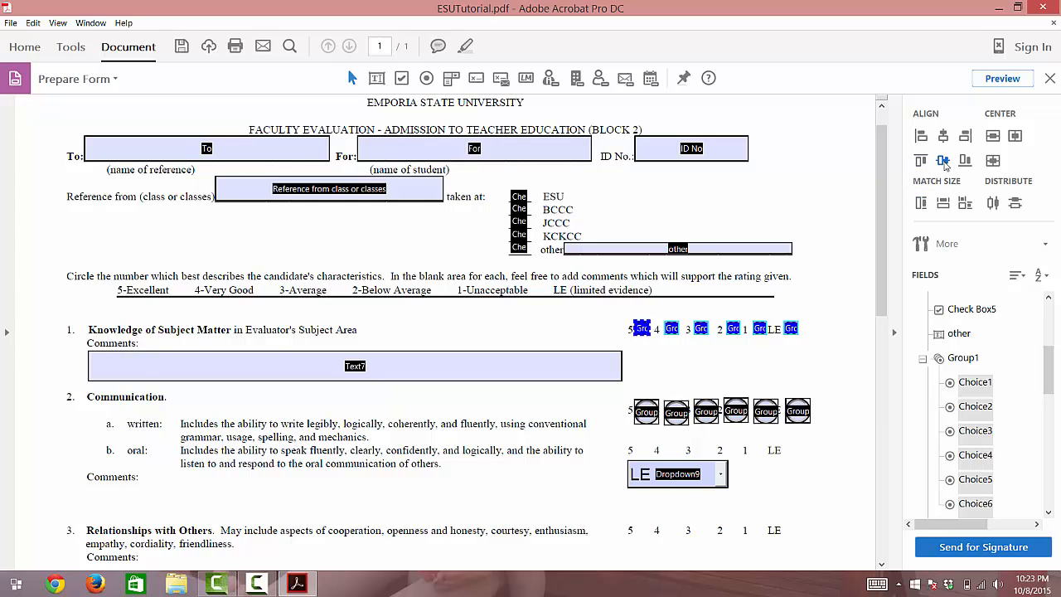
click(767, 355)
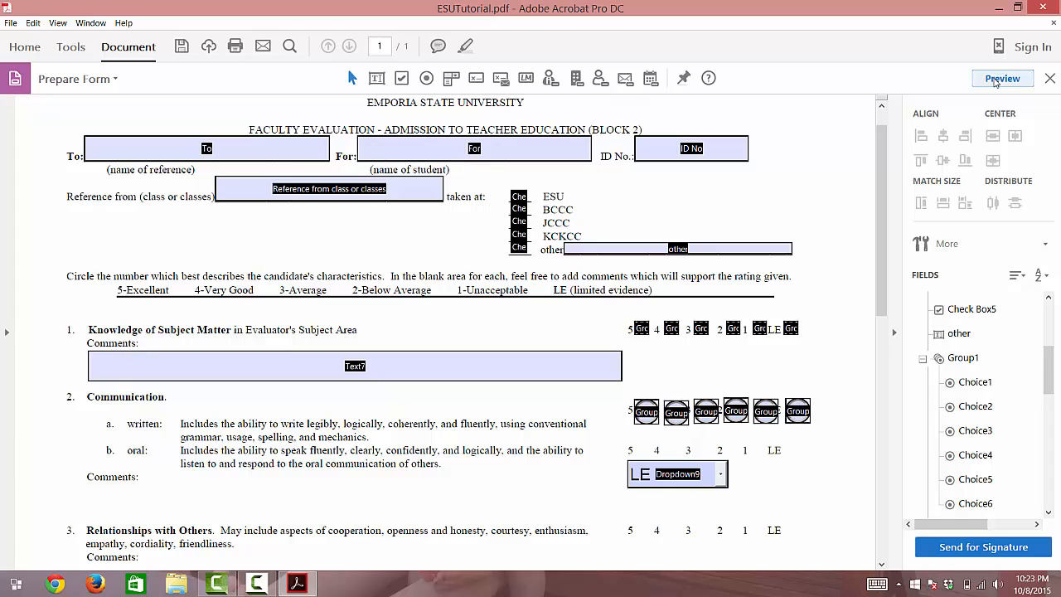
Preview the form, test the rating 4 radio button of question 1, and return to form editing
click(996, 81)
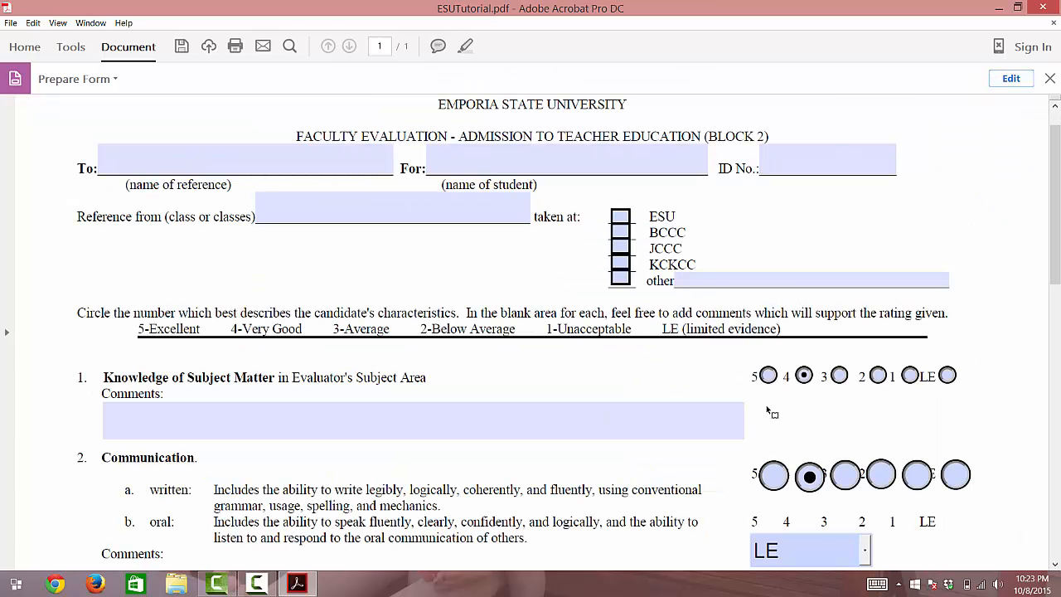
click(804, 375)
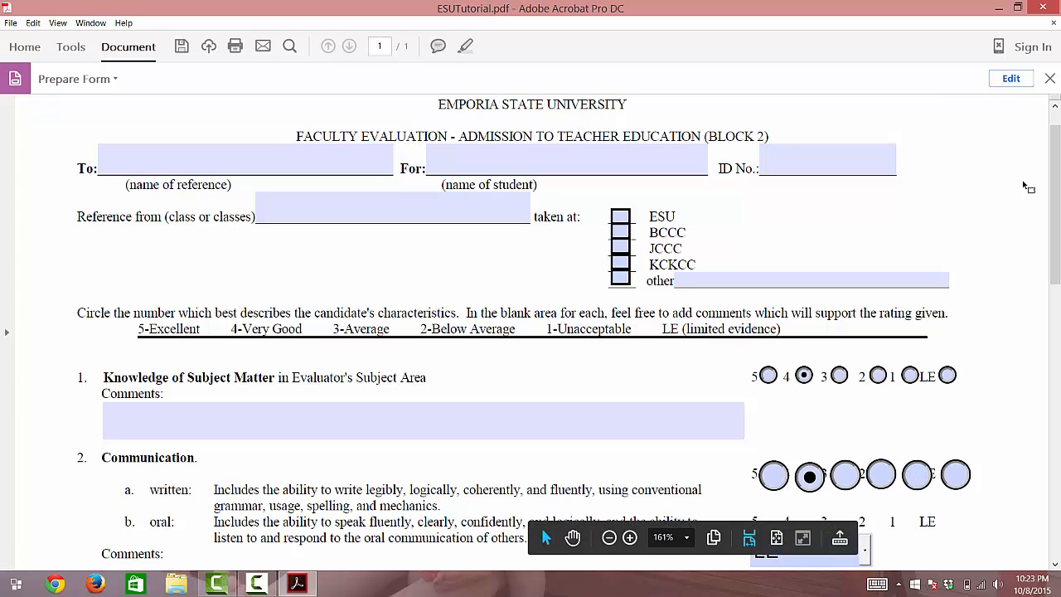
click(1023, 81)
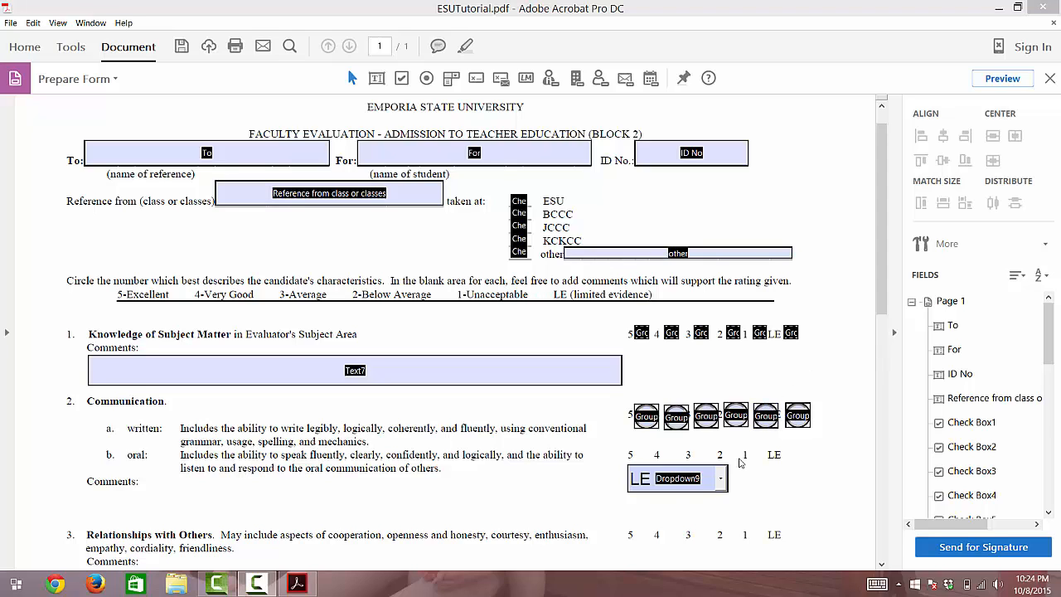
Narrow the Dropdown9 field under the oral communication ratings by pulling in its right edge
click(707, 481)
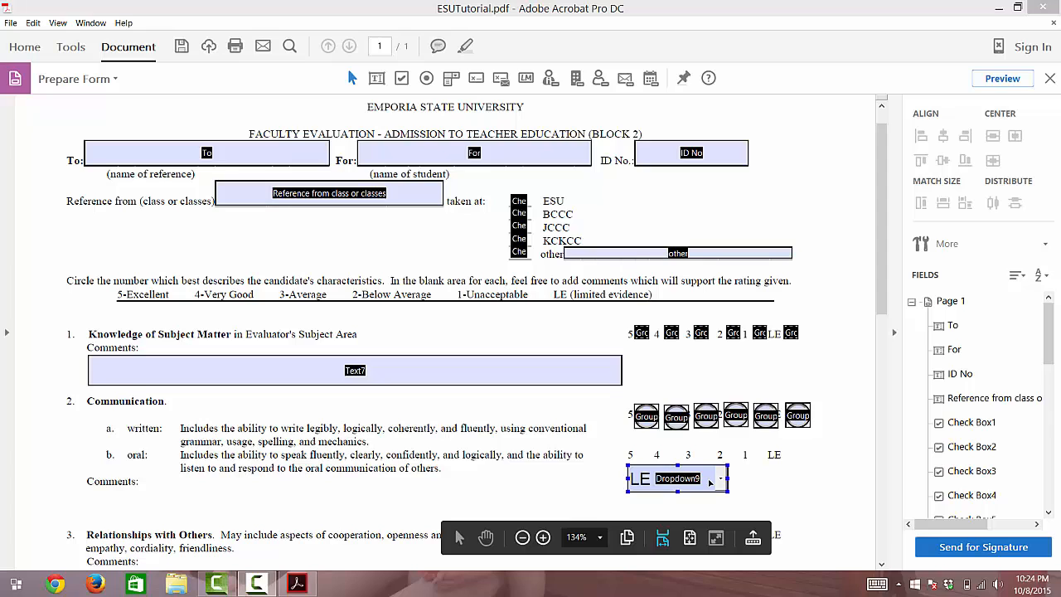
click(710, 483)
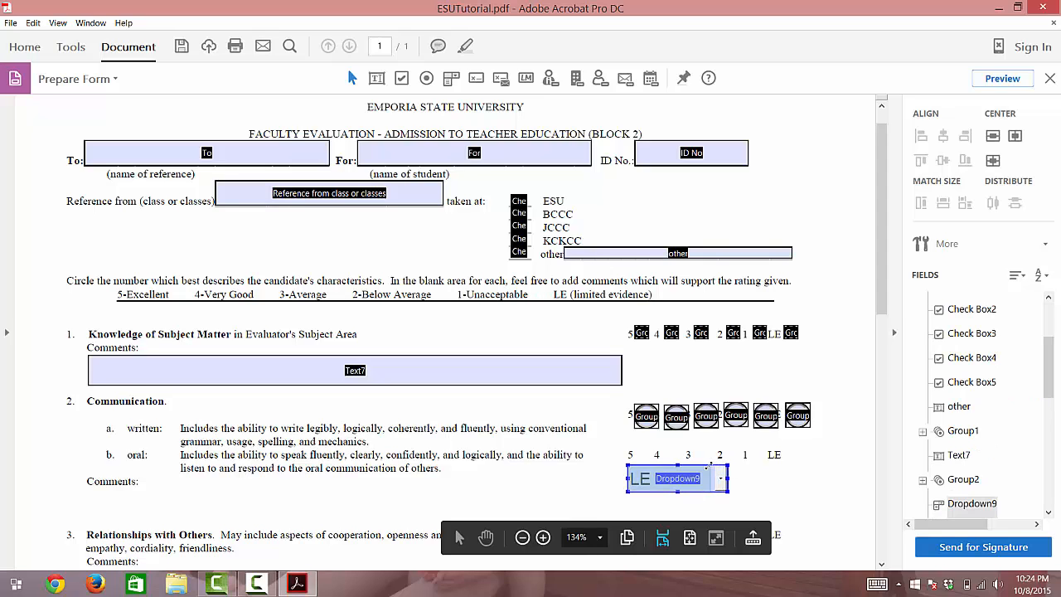
drag(728, 480, 710, 480)
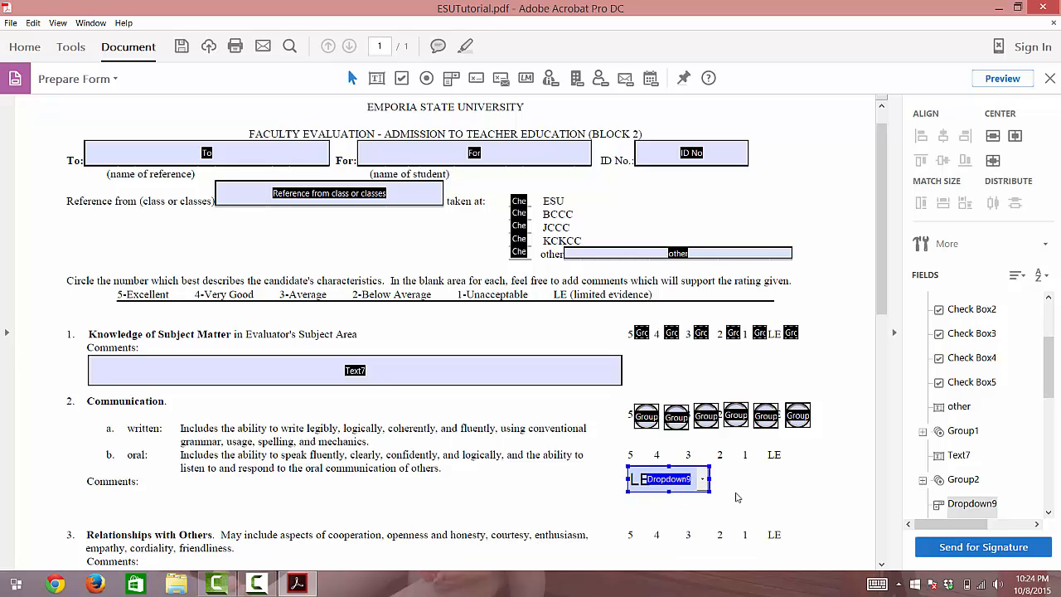
click(737, 496)
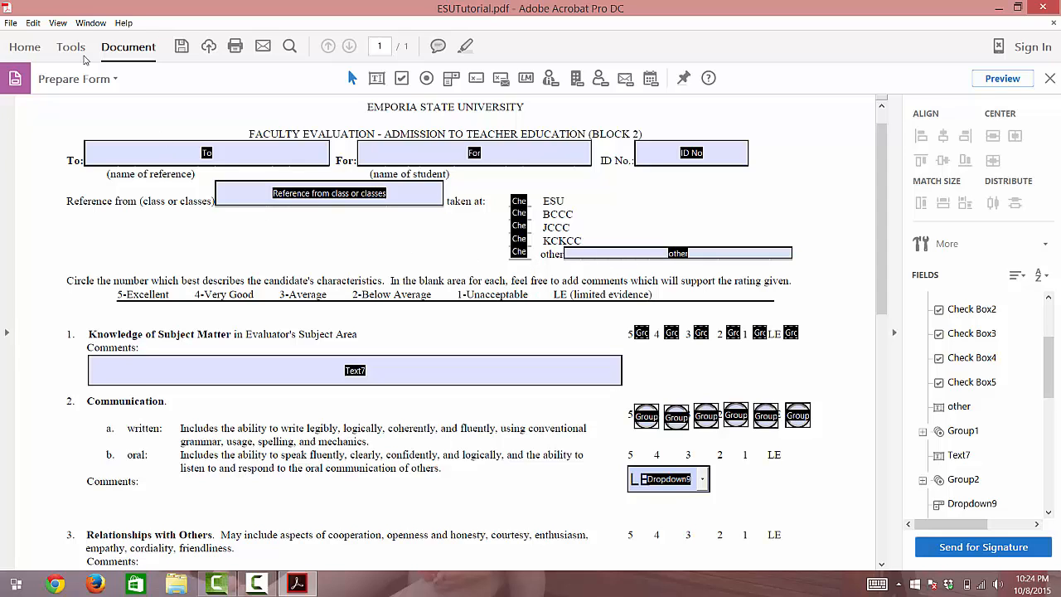
Switch to editing the PDF's page text and delete the underscore blank in front of ESU in the "taken at" list
click(74, 50)
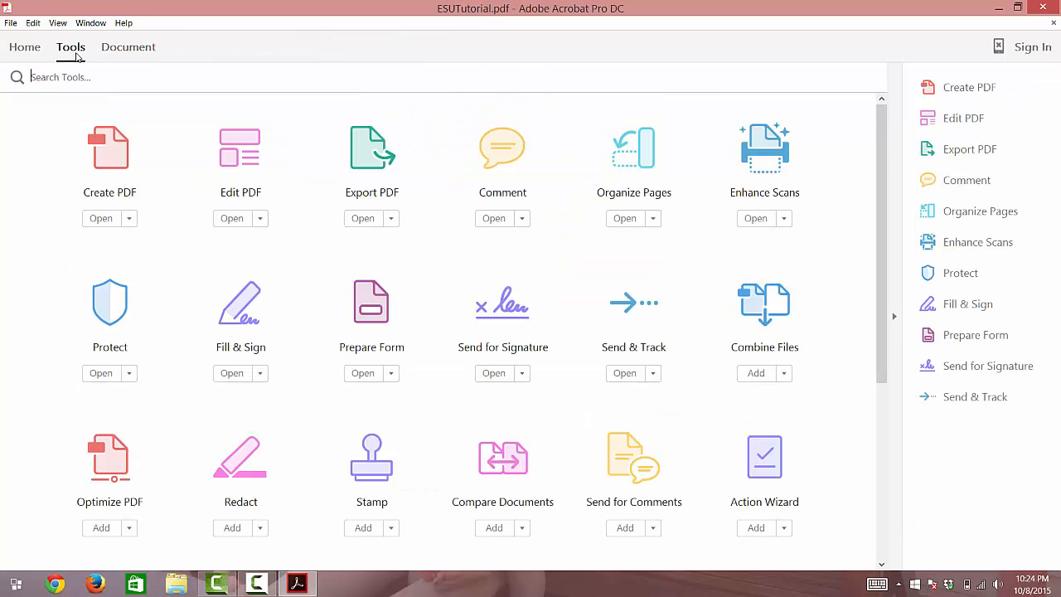
click(247, 167)
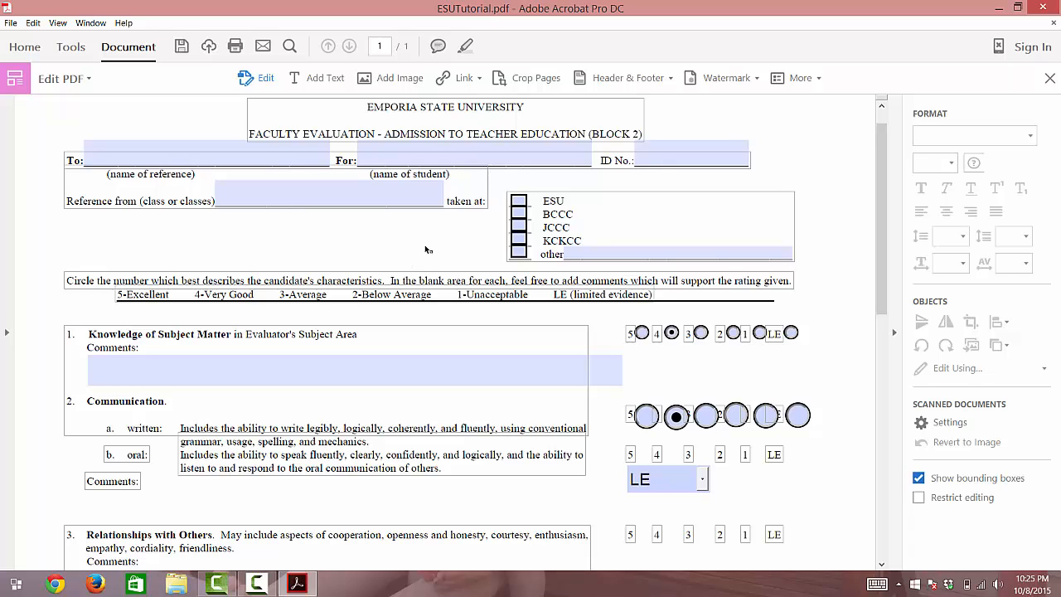
click(542, 202)
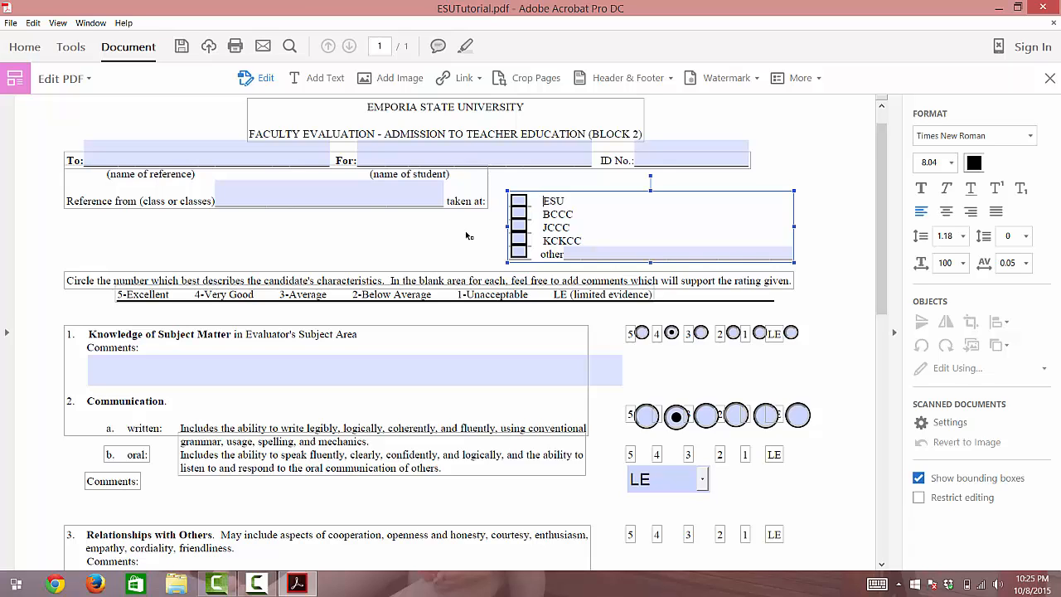
key(BackSpace)
key(BackSpace)
key(BackSpace)
key(BackSpace)
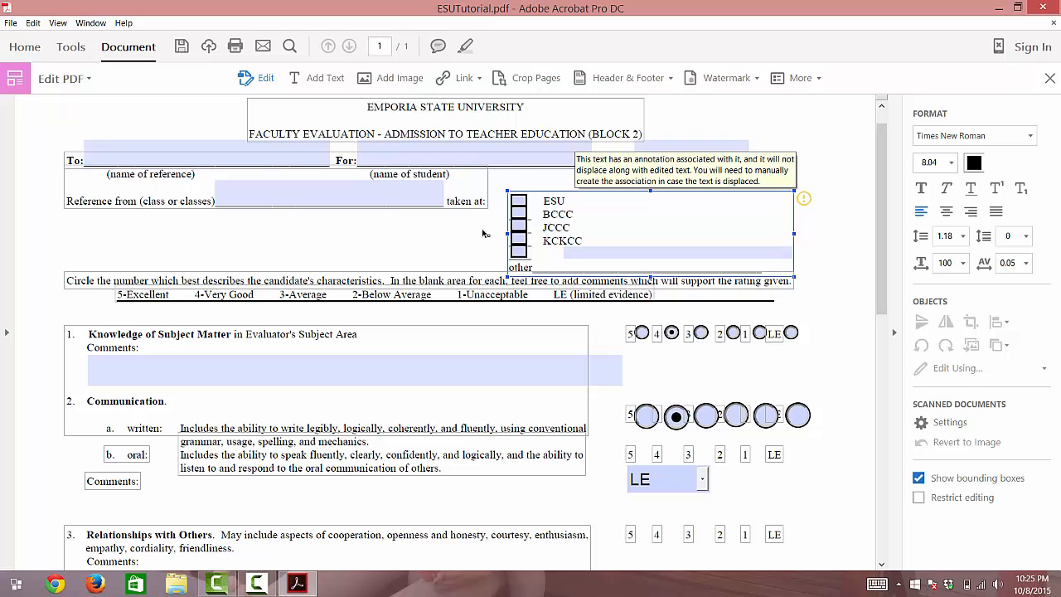
Delete the remaining underscore blanks beside the "taken at" check boxes and bring the "other" line level with the fifth check box
scroll(447, 199, down, 10)
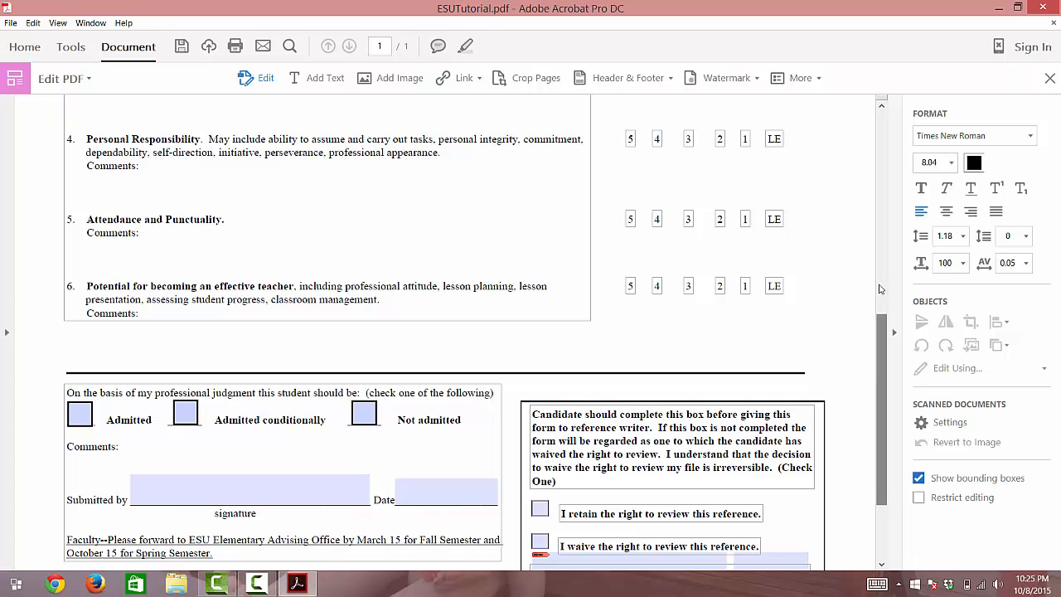
drag(883, 324, 884, 166)
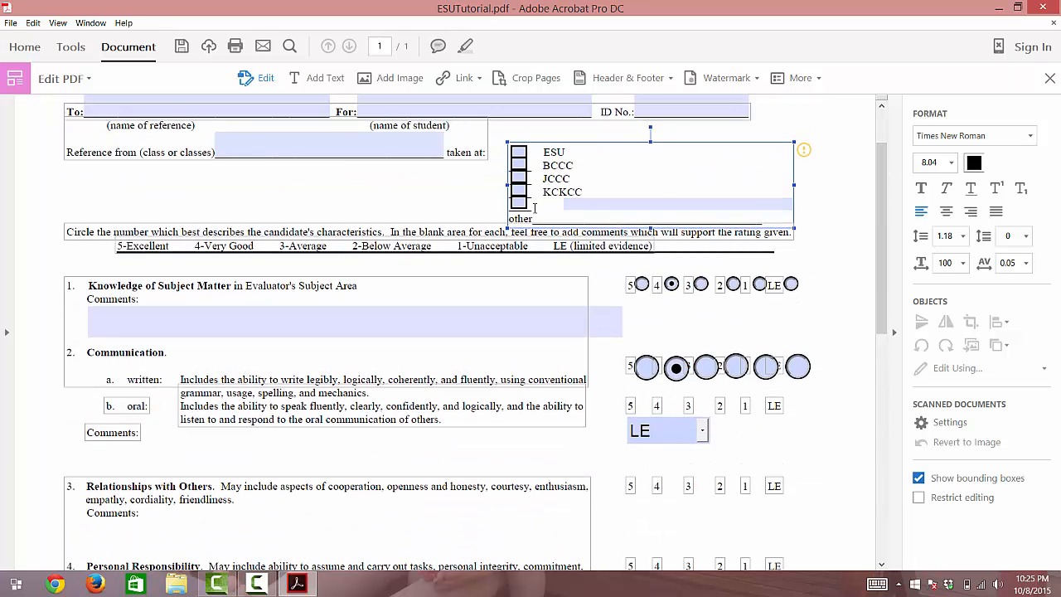
key(BackSpace)
key(BackSpace)
key(BackSpace)
key(BackSpace)
key(BackSpace)
key(BackSpace)
key(BackSpace)
key(BackSpace)
key(BackSpace)
key(BackSpace)
key(BackSpace)
key(BackSpace)
key(BackSpace)
key(BackSpace)
key(Delete)
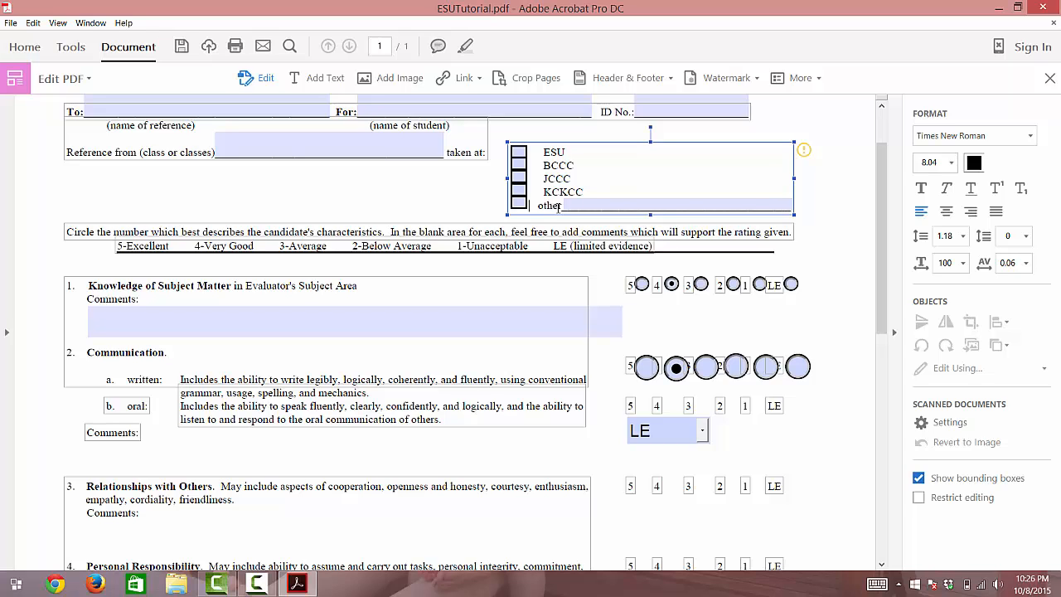
key(Return)
key(BackSpace)
click(738, 262)
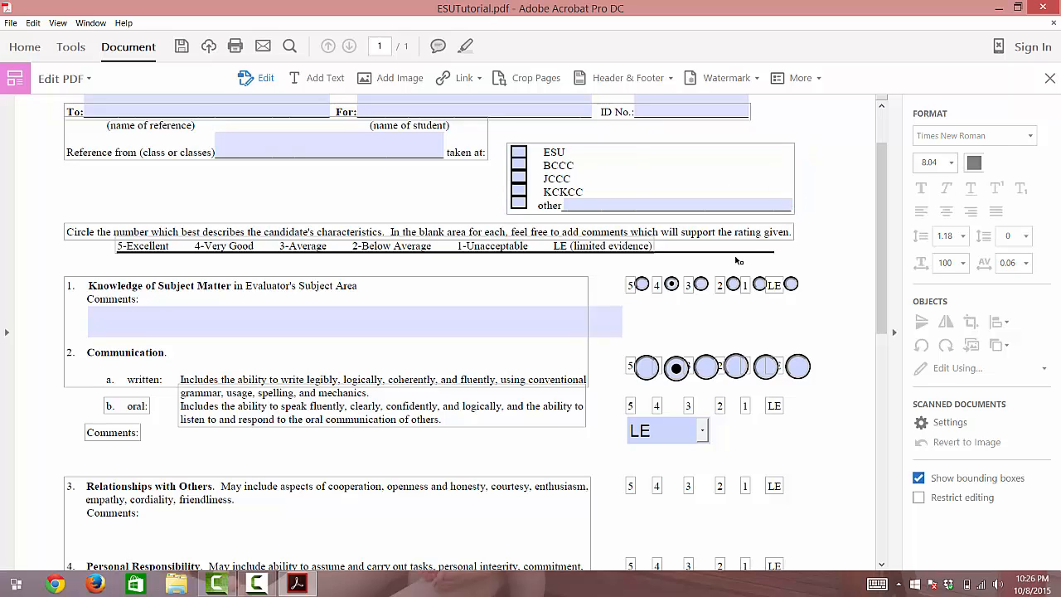
Replace the word "Circle" with "Select" at the start of the rating instruction sentence
click(97, 234)
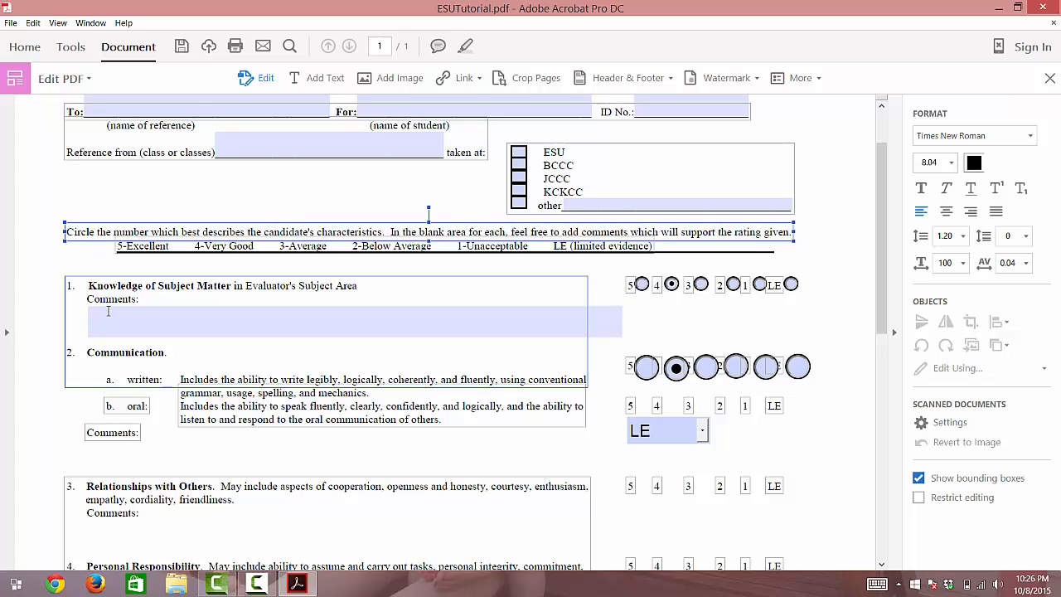
key(BackSpace)
key(BackSpace)
key(BackSpace)
key(BackSpace)
key(BackSpace)
key(BackSpace)
key(BackSpace)
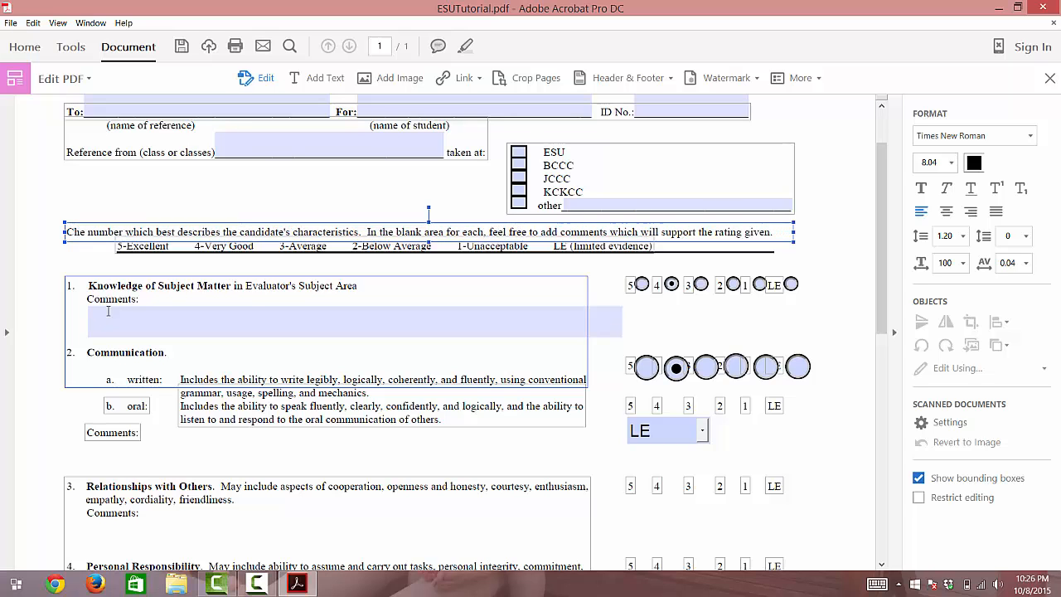
key(BackSpace)
text(Sec)
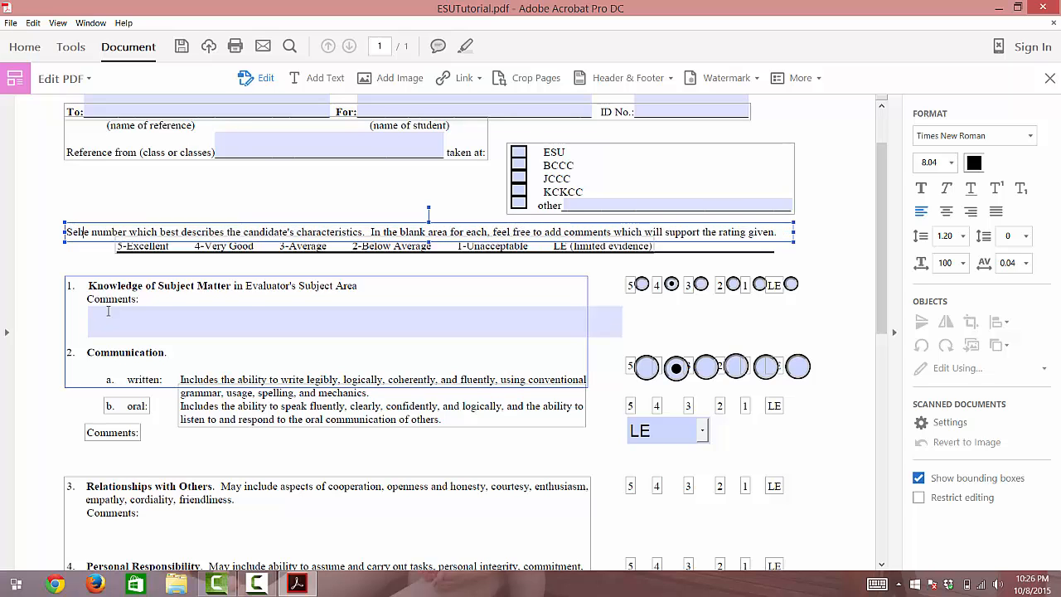
key(BackSpace)
text(lect )
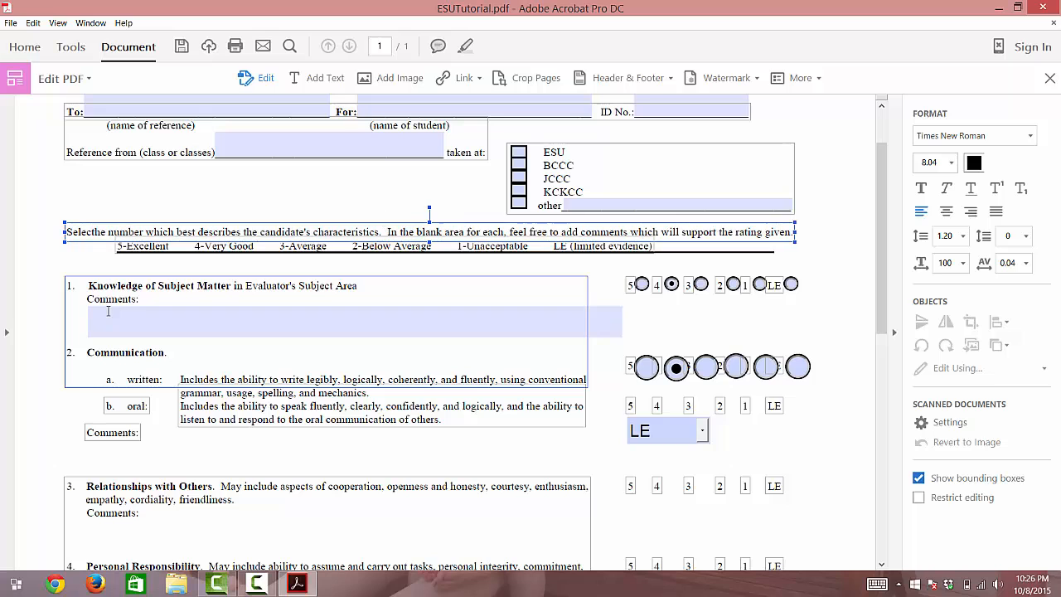
text(t)
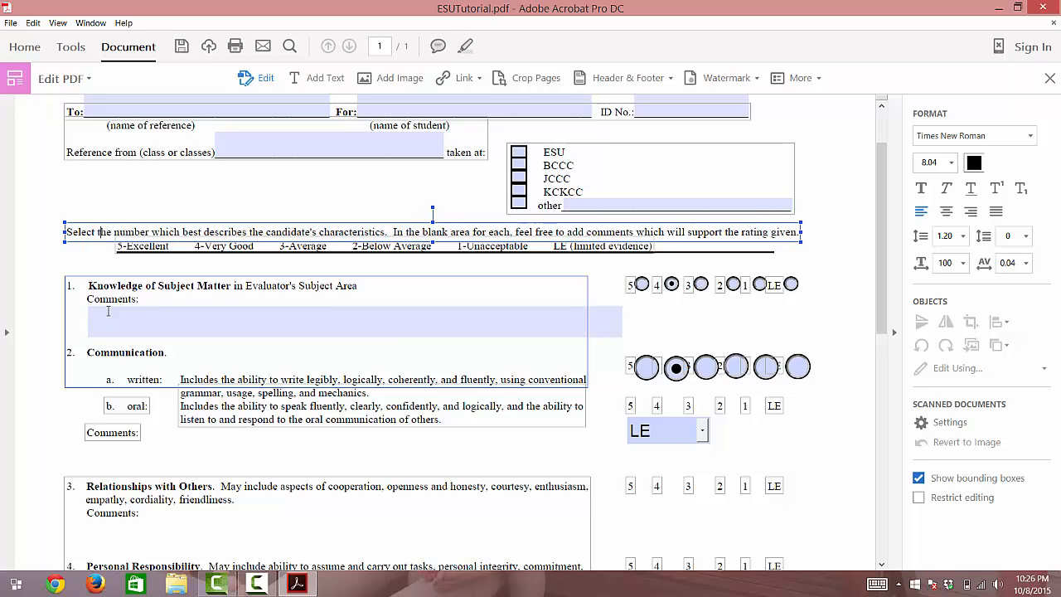
click(190, 211)
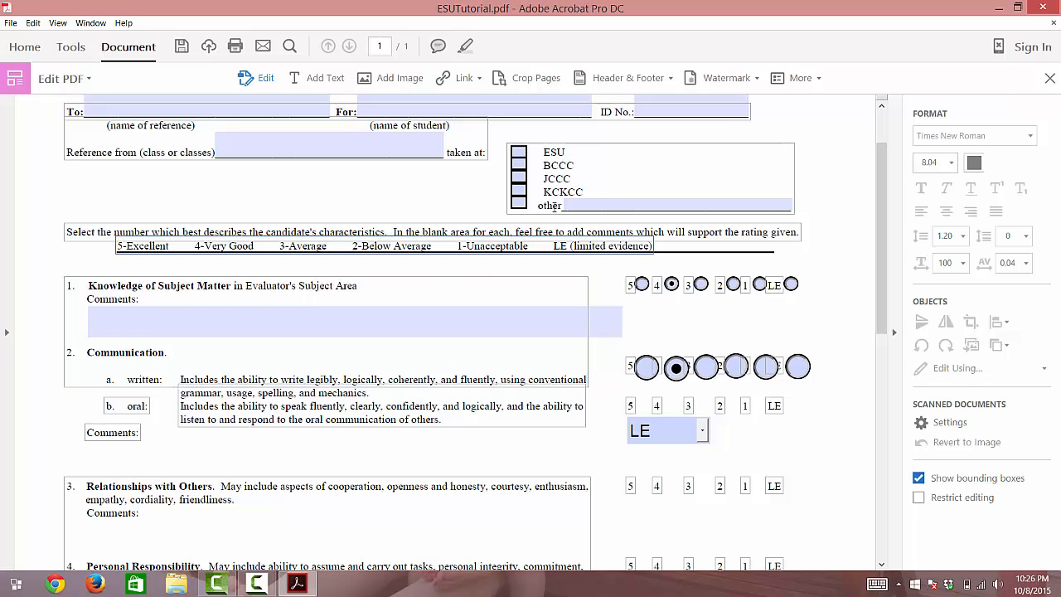
Return to form preparation and set the font size of the question 1 comments field to 10
scroll(896, 274, down, 10)
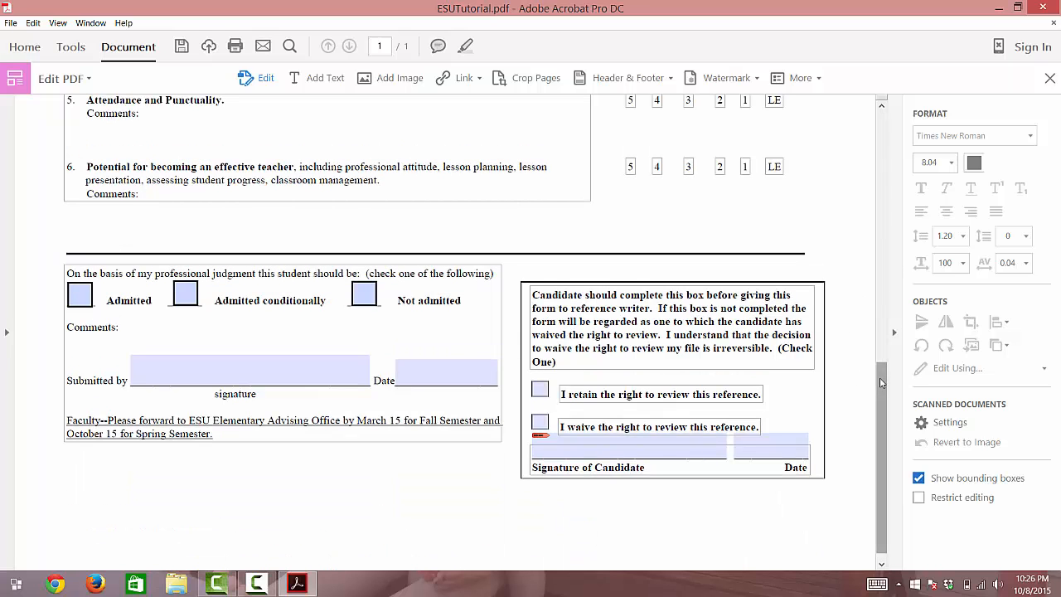
drag(880, 377, 854, 131)
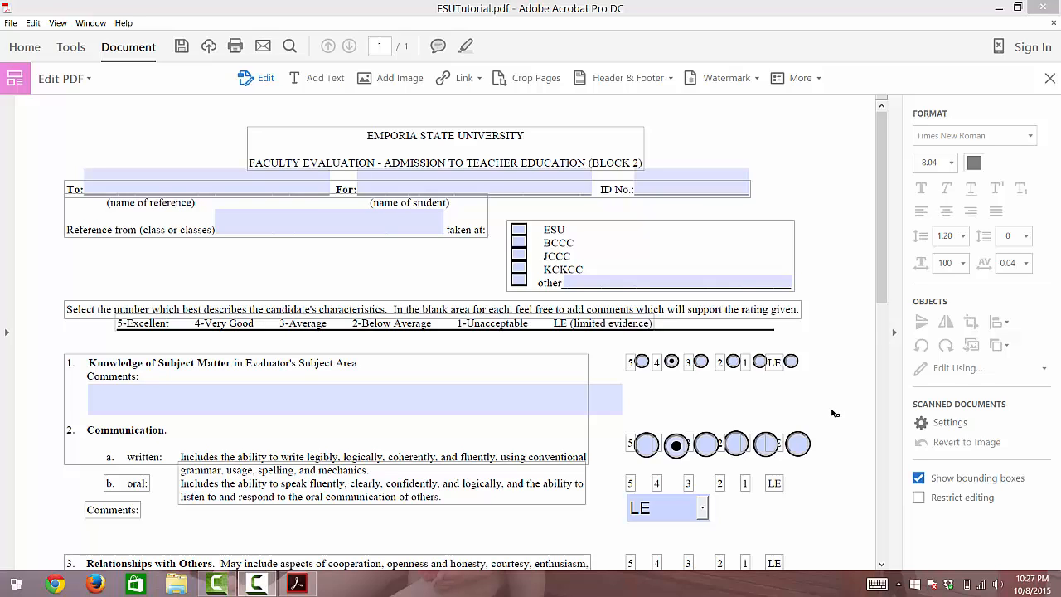
click(61, 78)
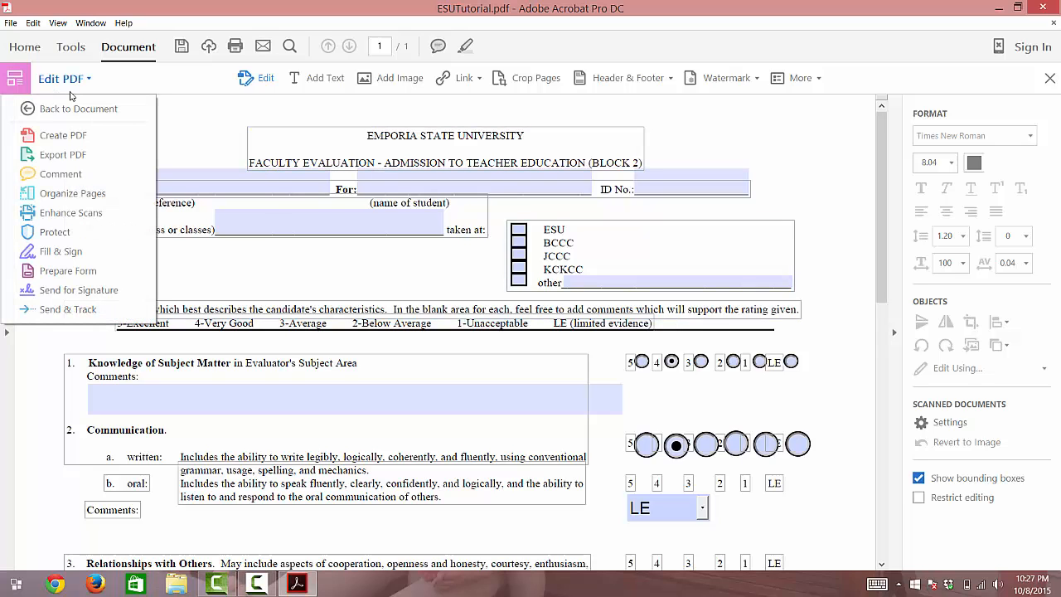
click(65, 272)
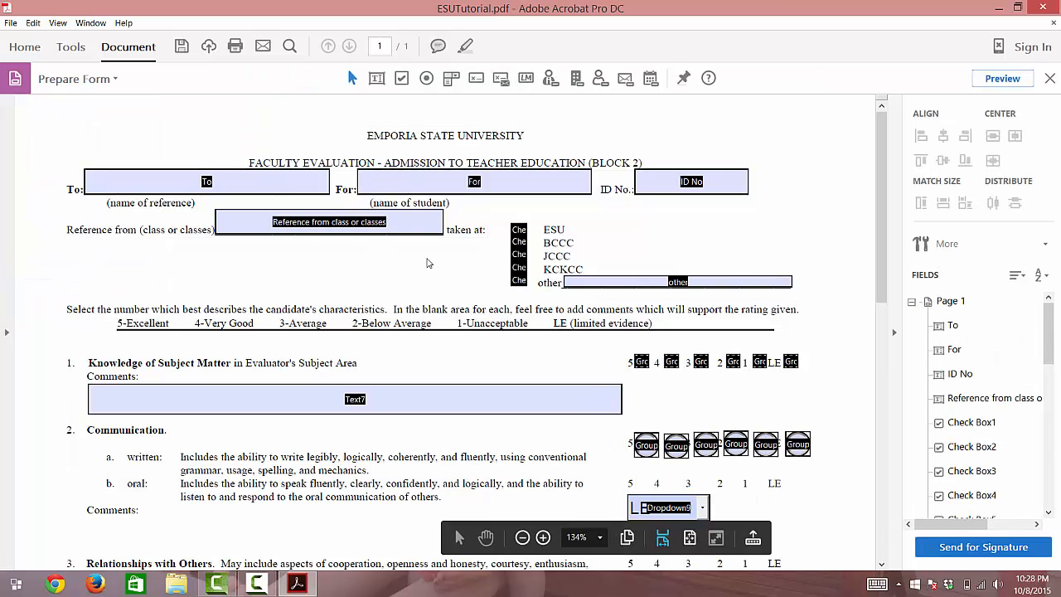
click(360, 406)
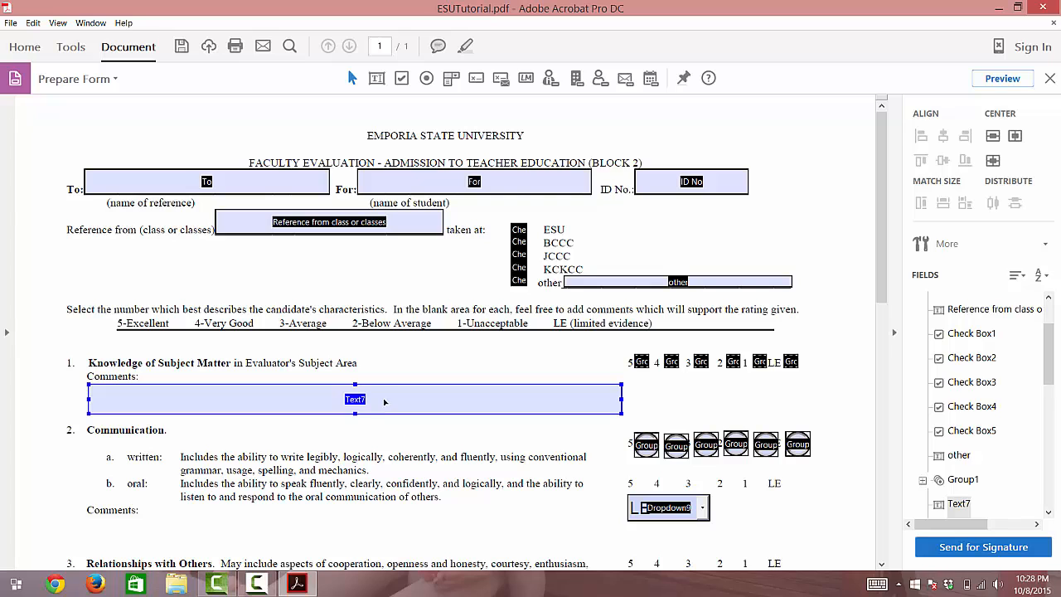
double_click(375, 410)
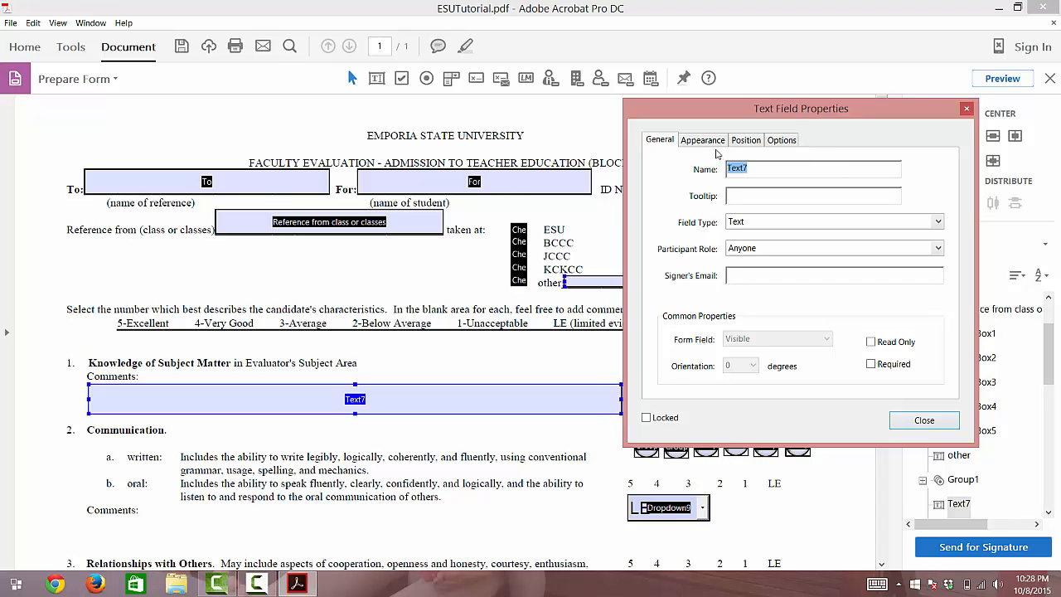
click(711, 141)
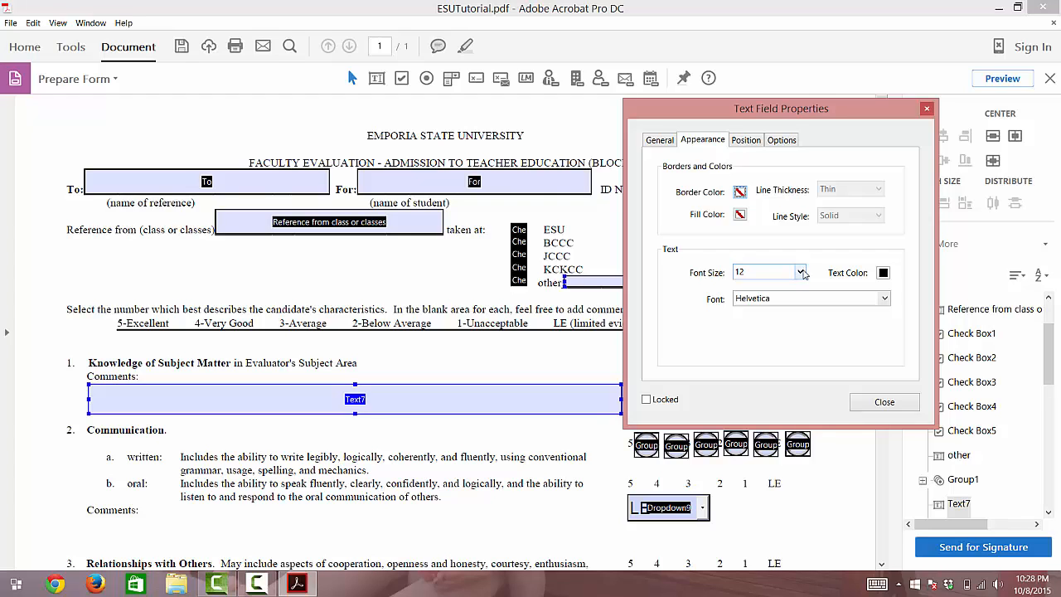
click(801, 273)
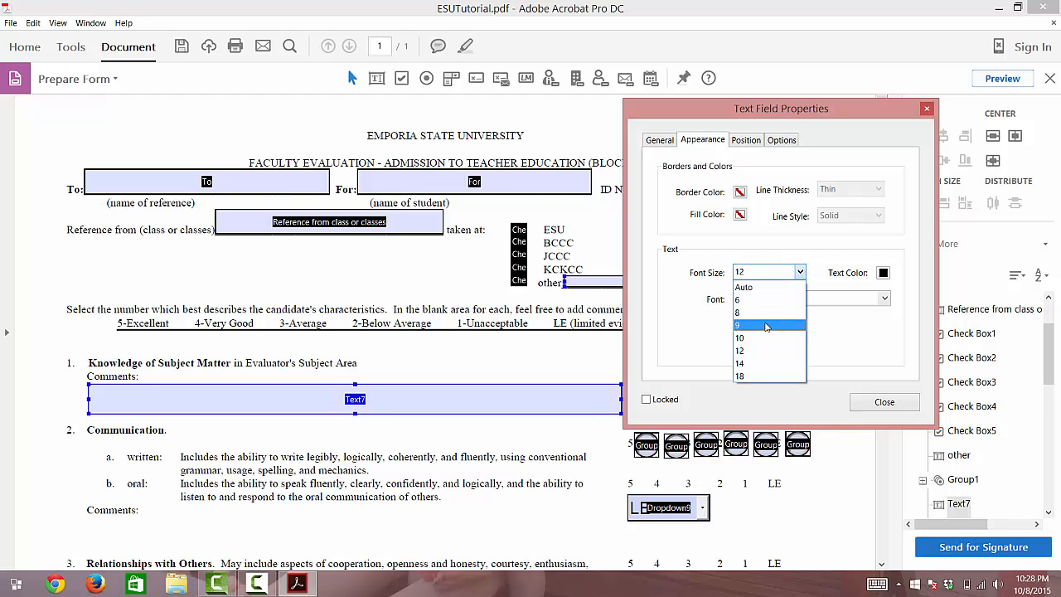
click(763, 338)
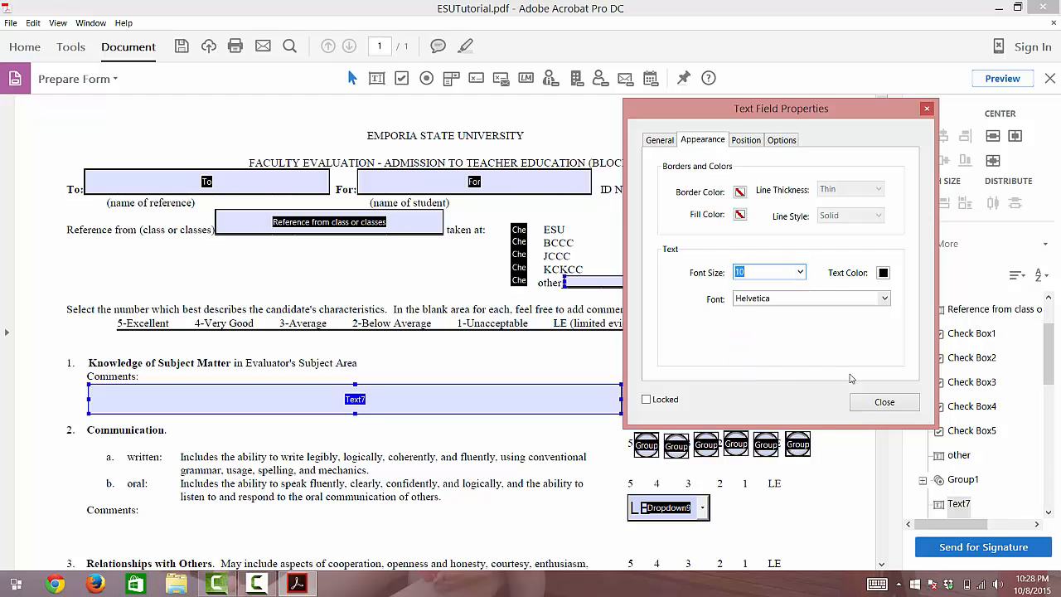
click(879, 405)
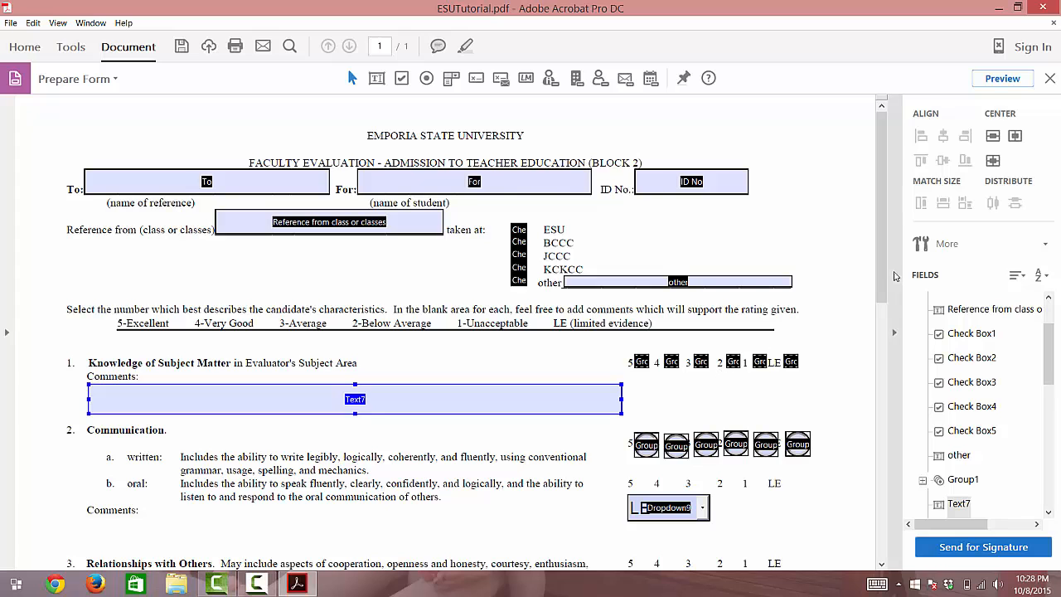
Preview the form, look over its layout, and return to form editing
scroll(883, 274, down, 1)
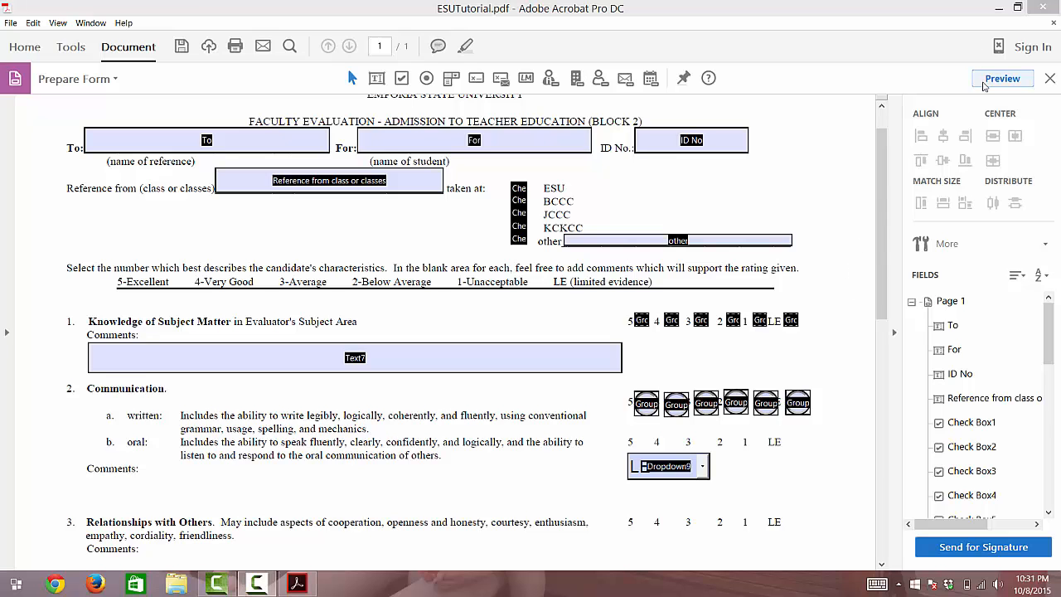
click(987, 81)
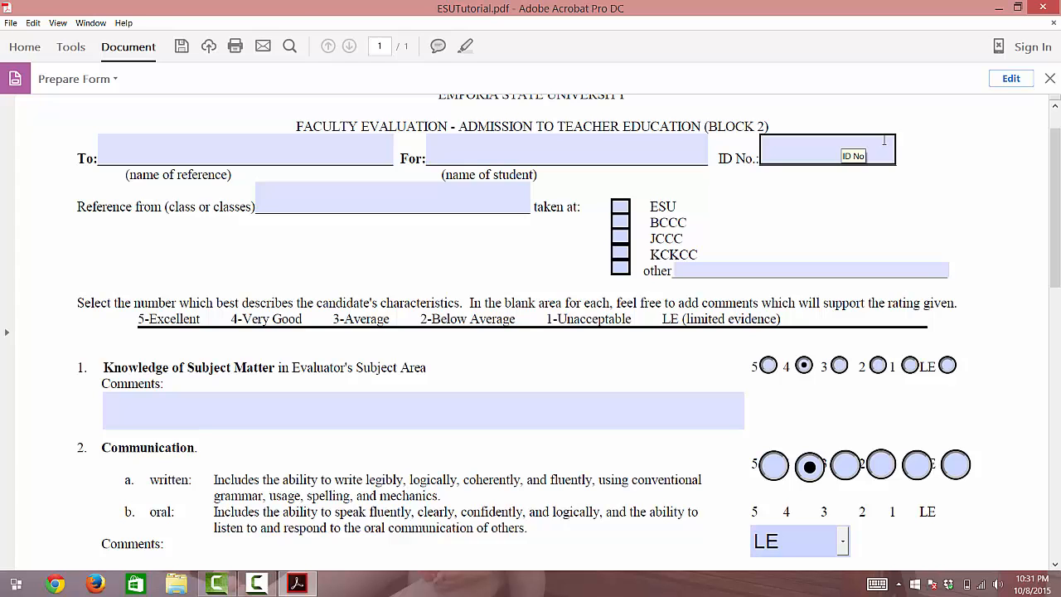
drag(1059, 232, 1059, 347)
drag(1059, 277, 1059, 142)
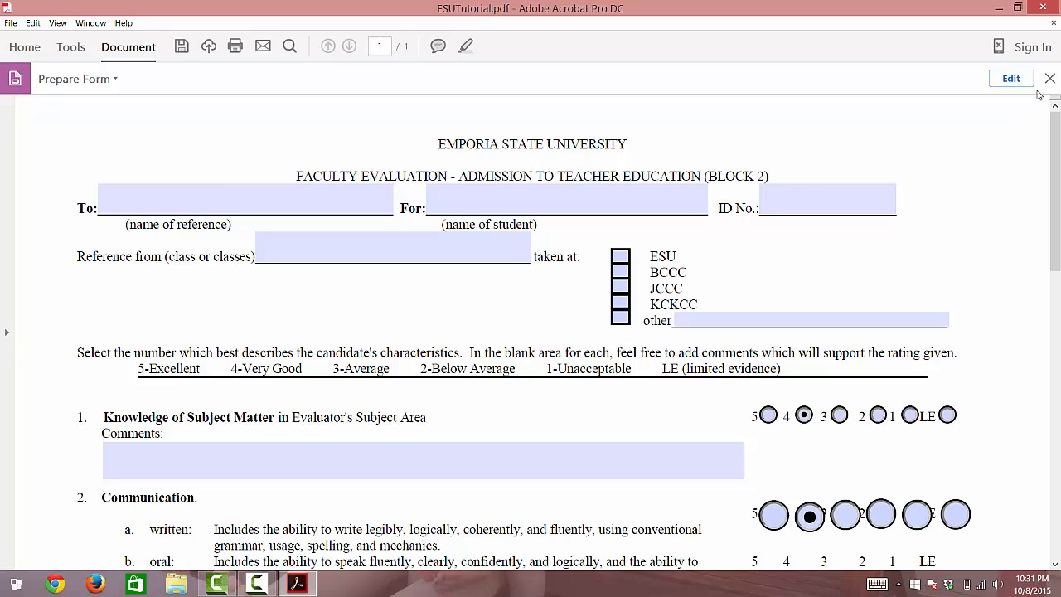
click(1012, 78)
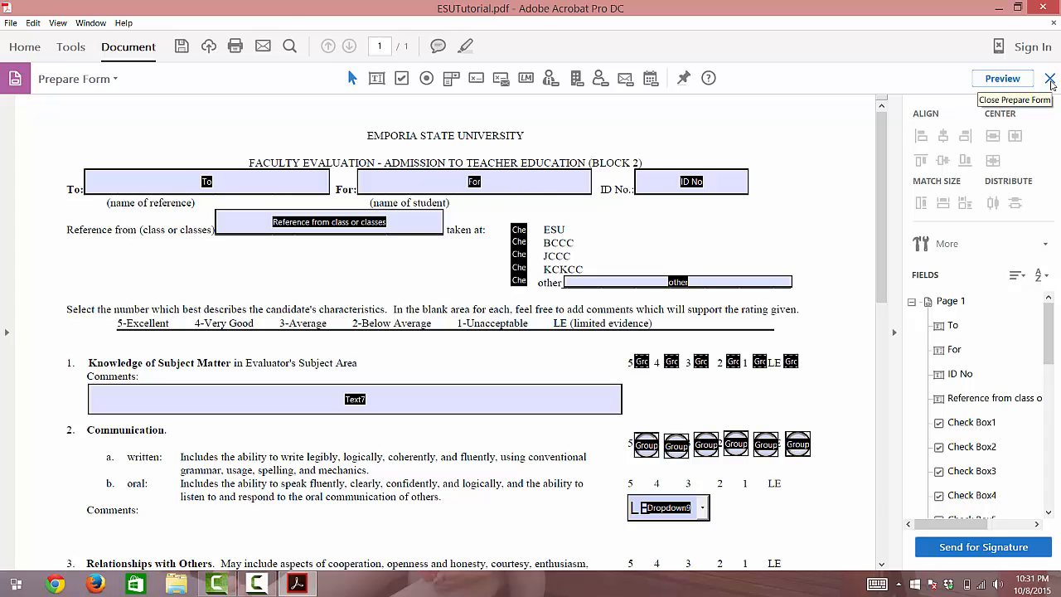
Close form preparation, search the tools for "dist" and start the Distribute command
click(1051, 79)
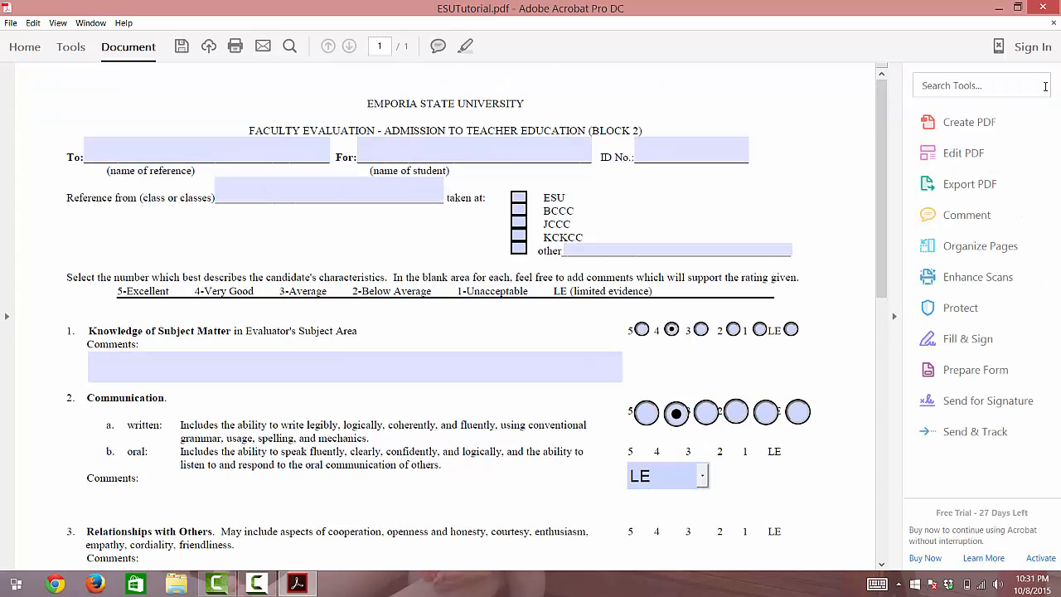
click(950, 90)
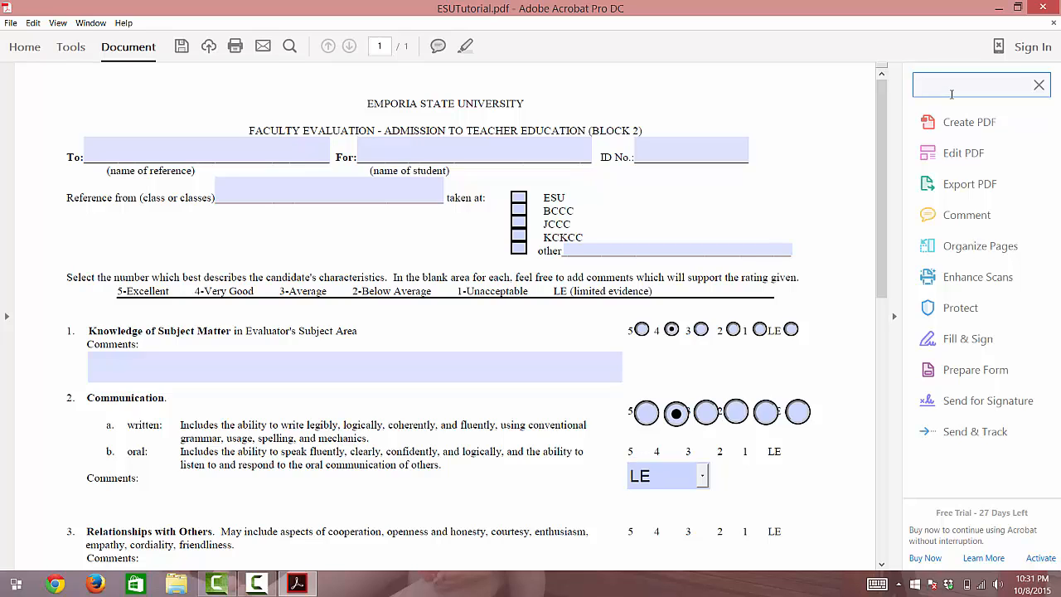
text(dlk)
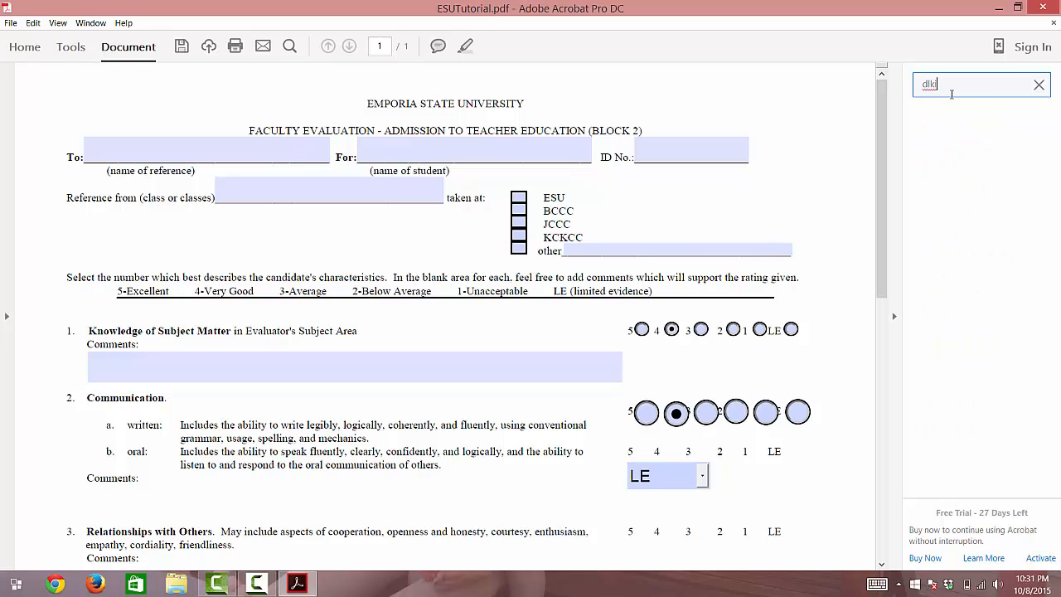
key(BackSpace)
key(BackSpace)
text(ist)
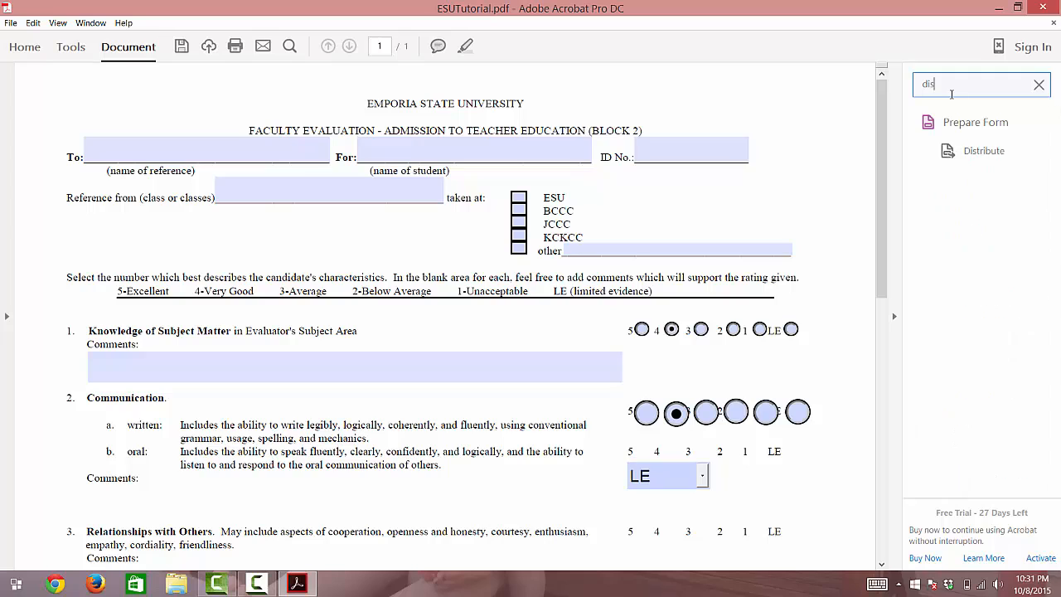
click(973, 156)
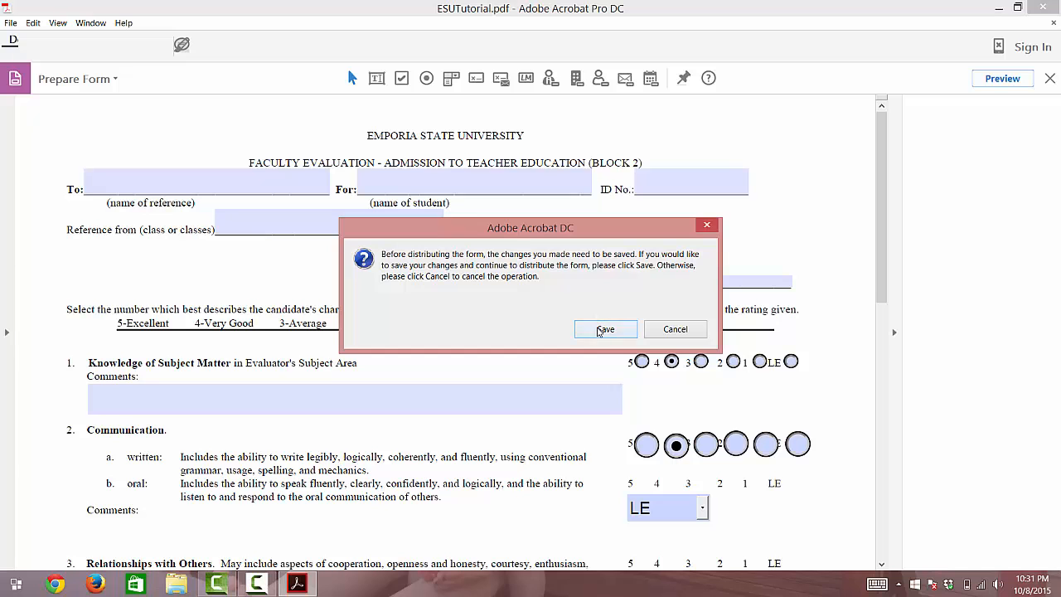
Save the form changes as ESUTutorial.pdf in the IDT Masters folder, replacing the existing file
click(605, 330)
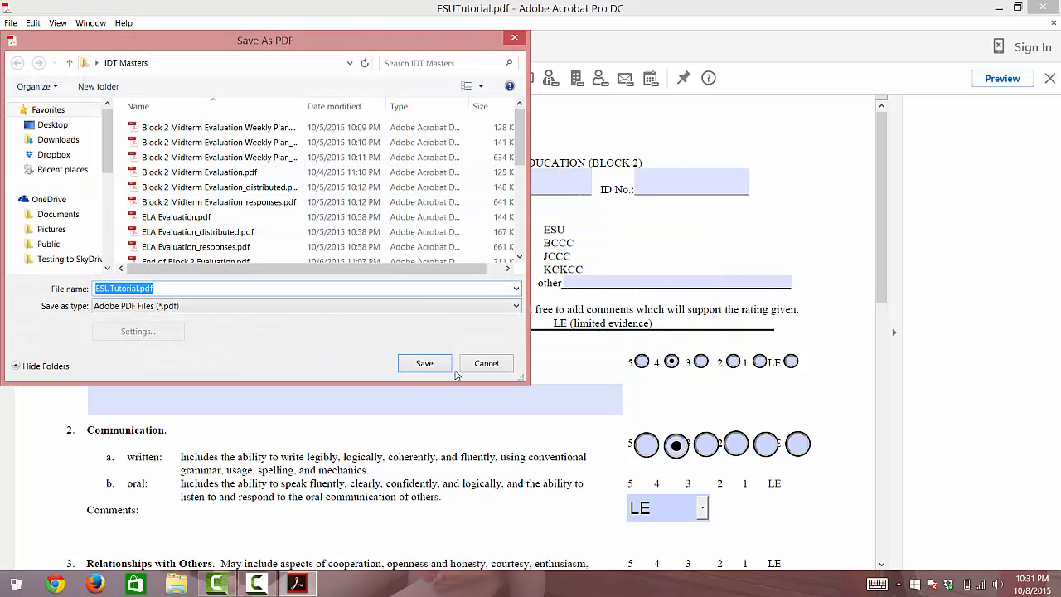
click(423, 365)
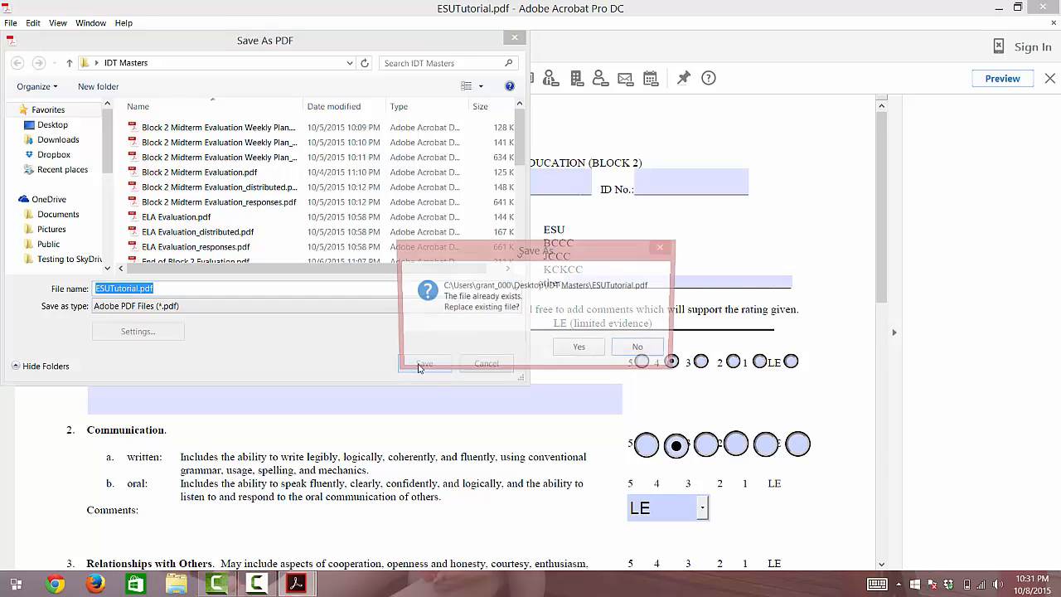
click(585, 349)
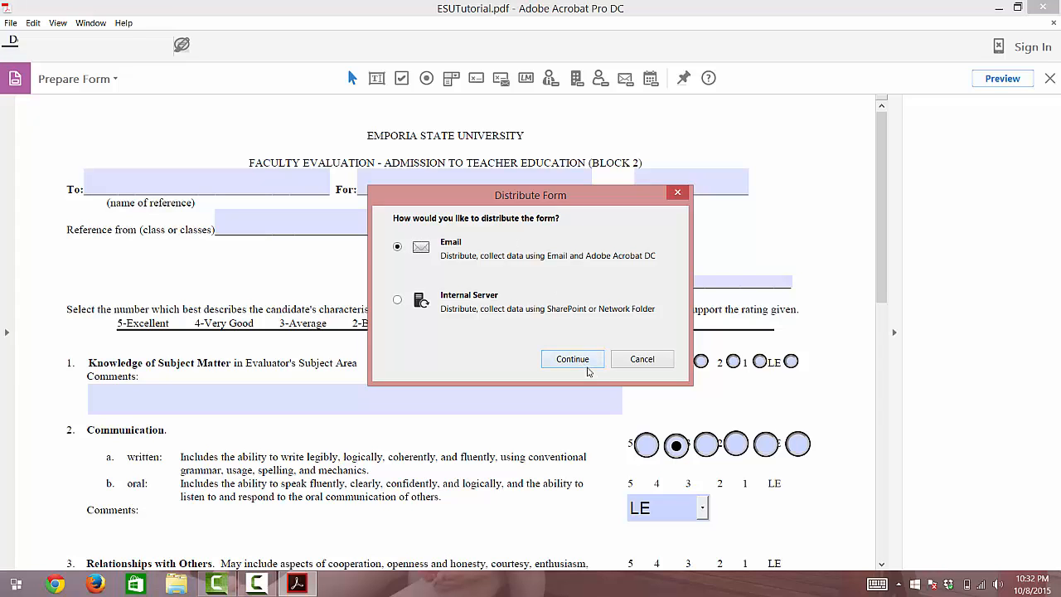
Distribute the form by email with filled field values cleared, saving a local copy as ESUTutorial_distributed.pdf for manual sending, and close the Tracker
click(580, 362)
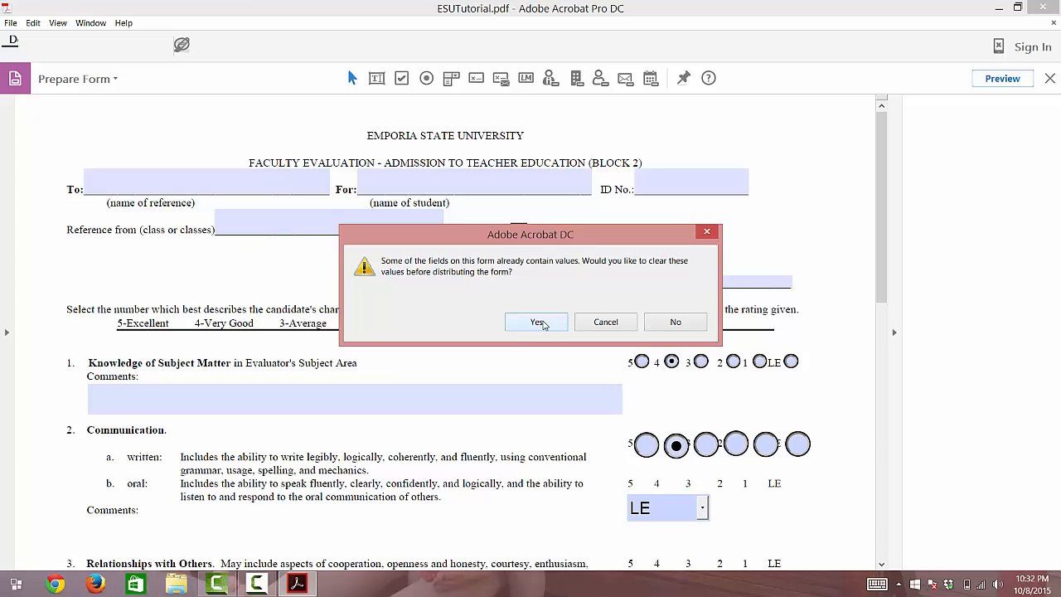
click(541, 323)
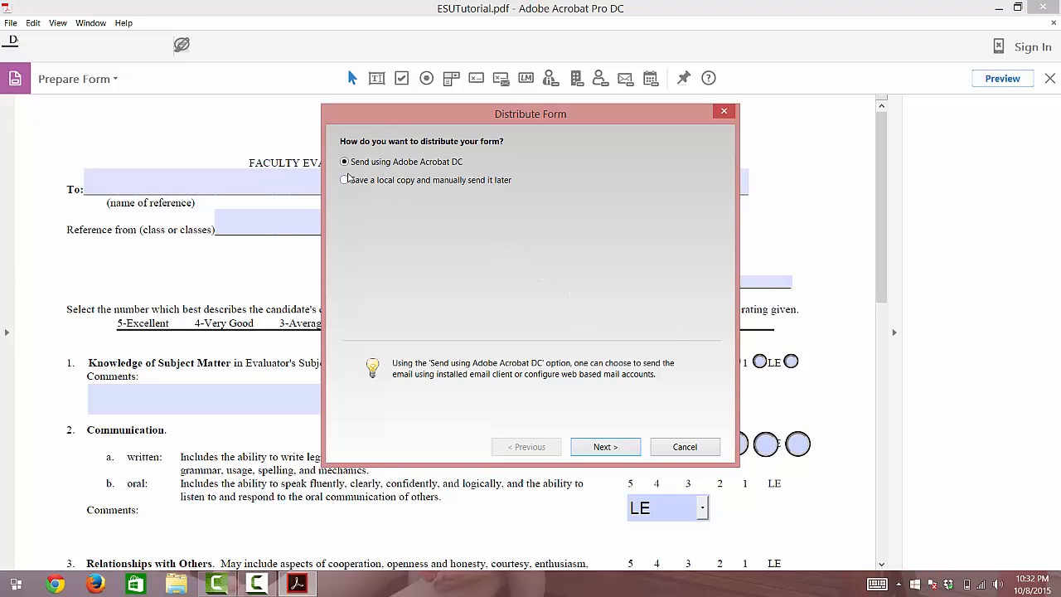
click(345, 180)
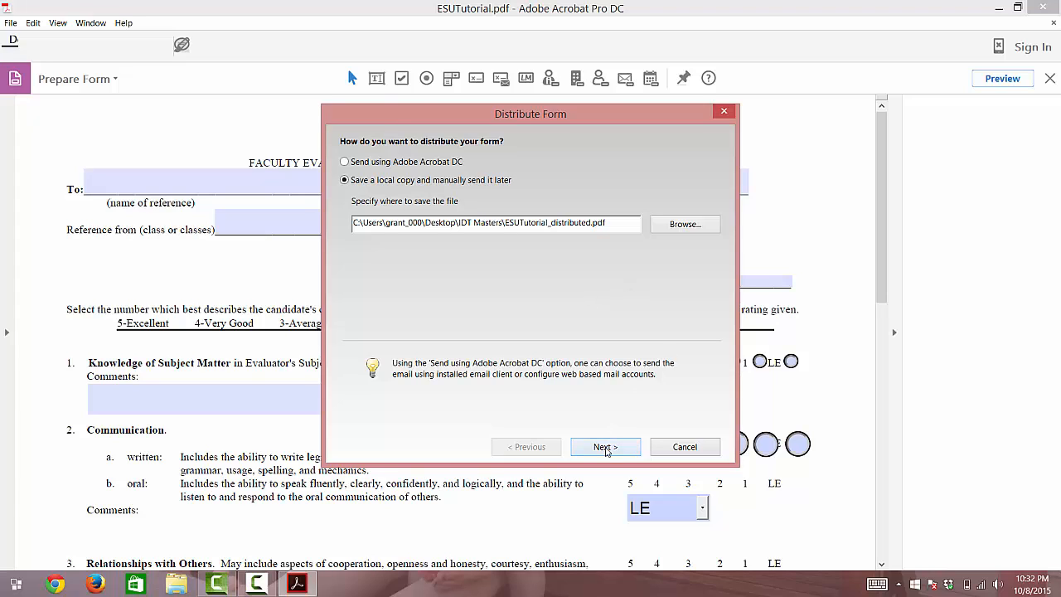
click(606, 447)
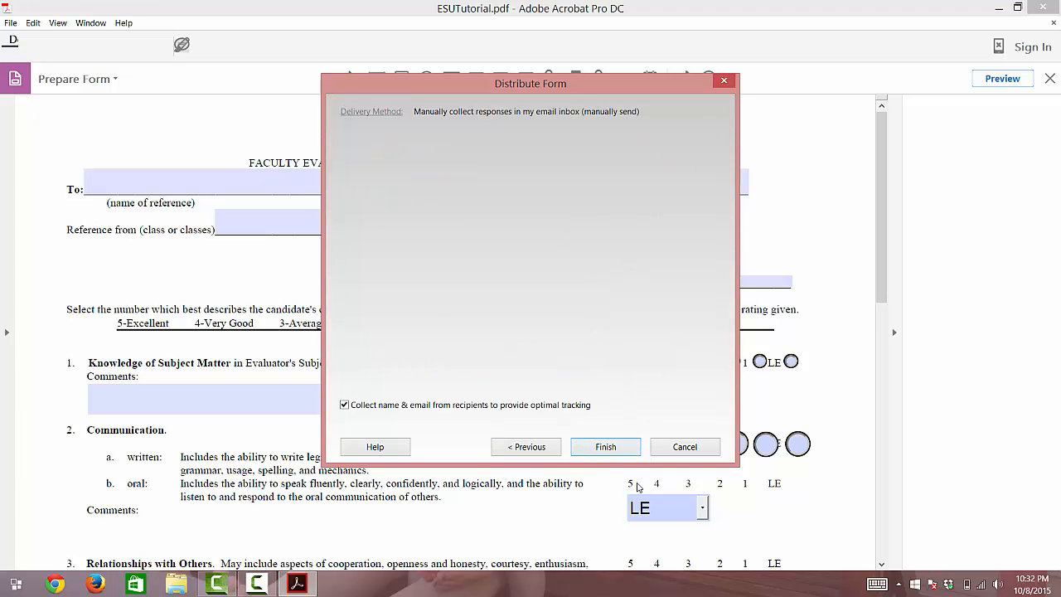
click(618, 445)
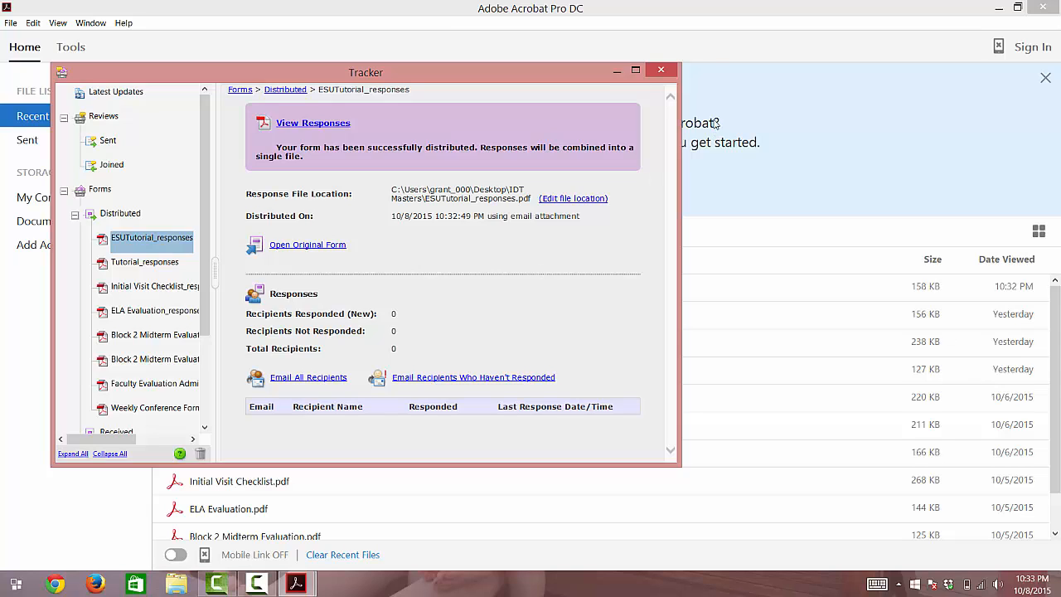
click(671, 71)
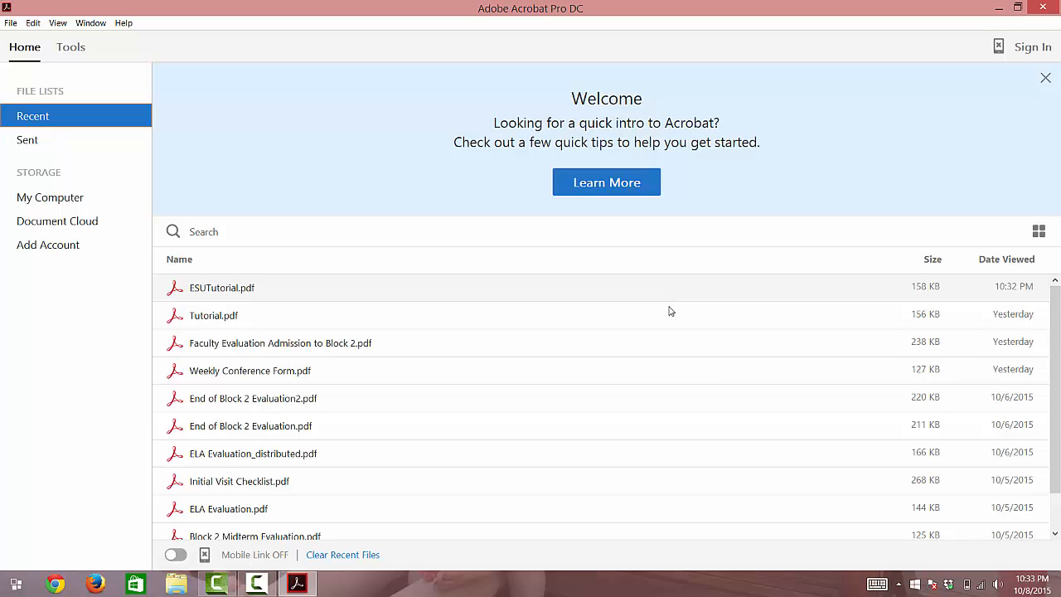
Start opening a PDF file and find the ESUTutorial files in the IDT Masters folder
click(871, 296)
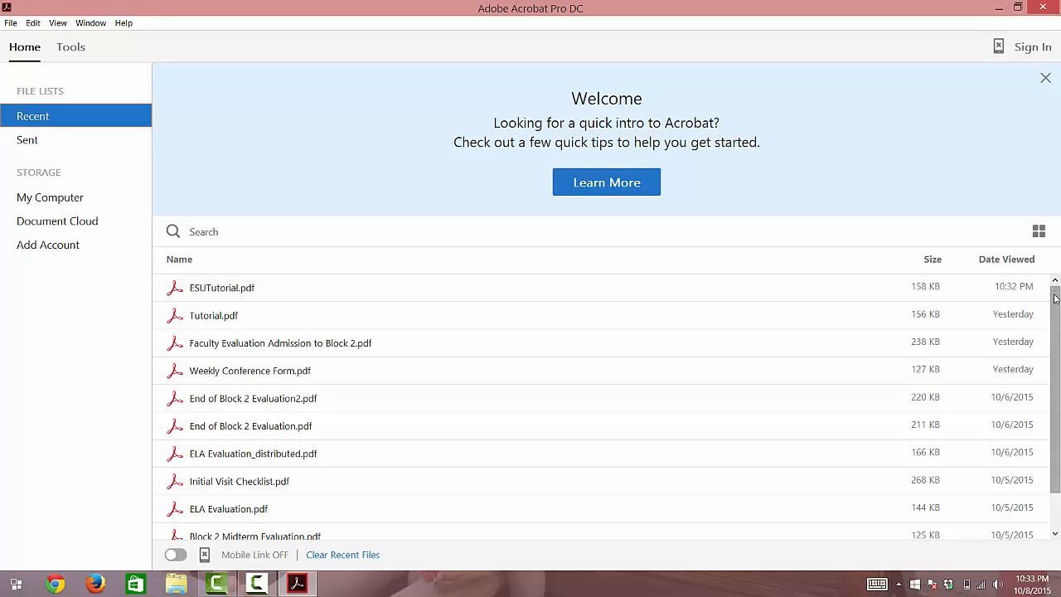
mouse_move(1055, 299)
mouse_down()
mouse_move(1055, 321)
mouse_move(1056, 286)
mouse_up()
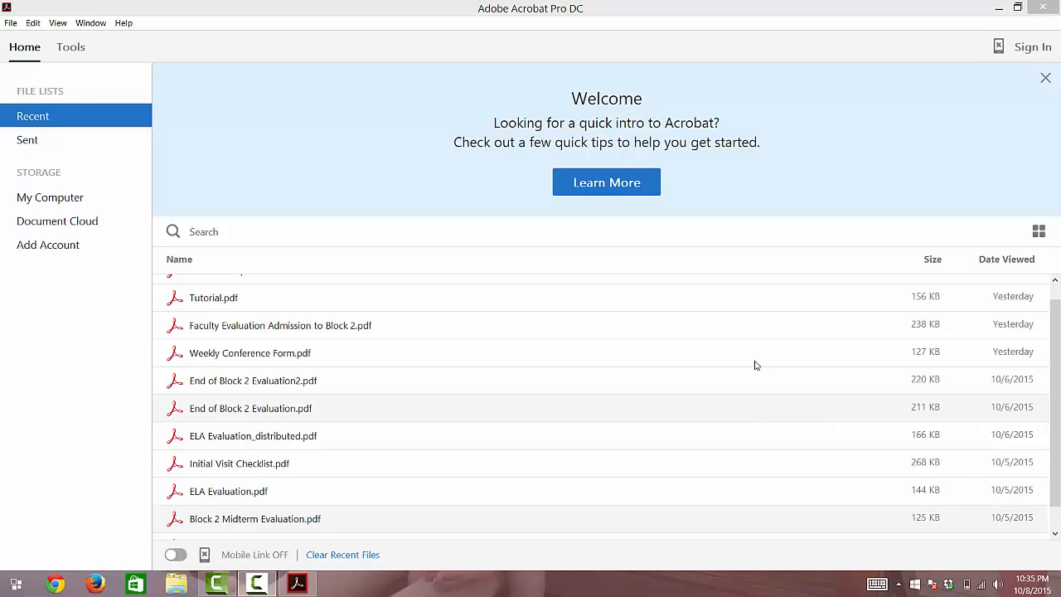
click(11, 23)
click(46, 50)
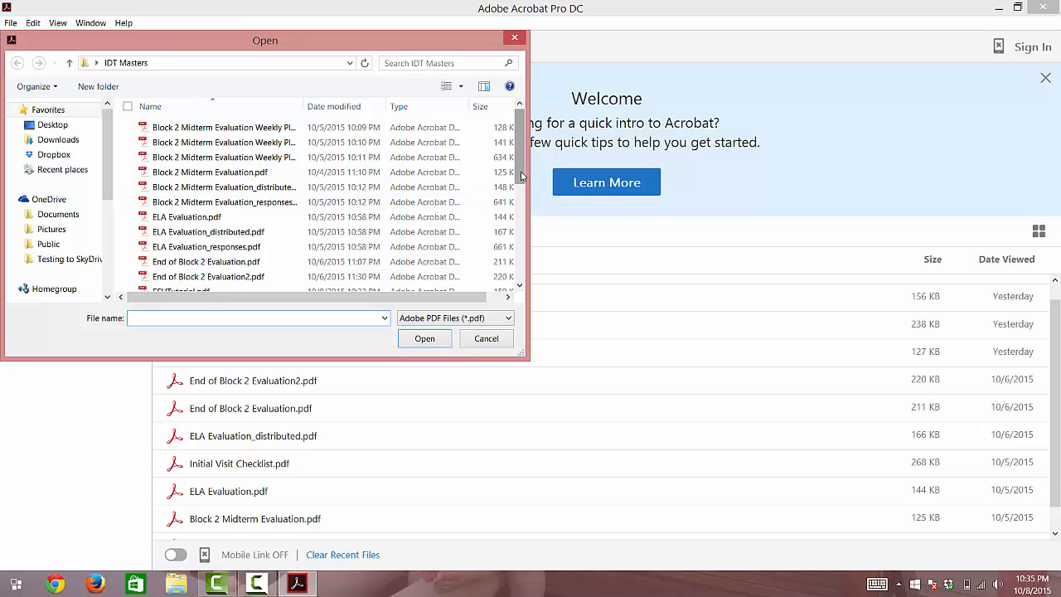
drag(522, 176, 522, 208)
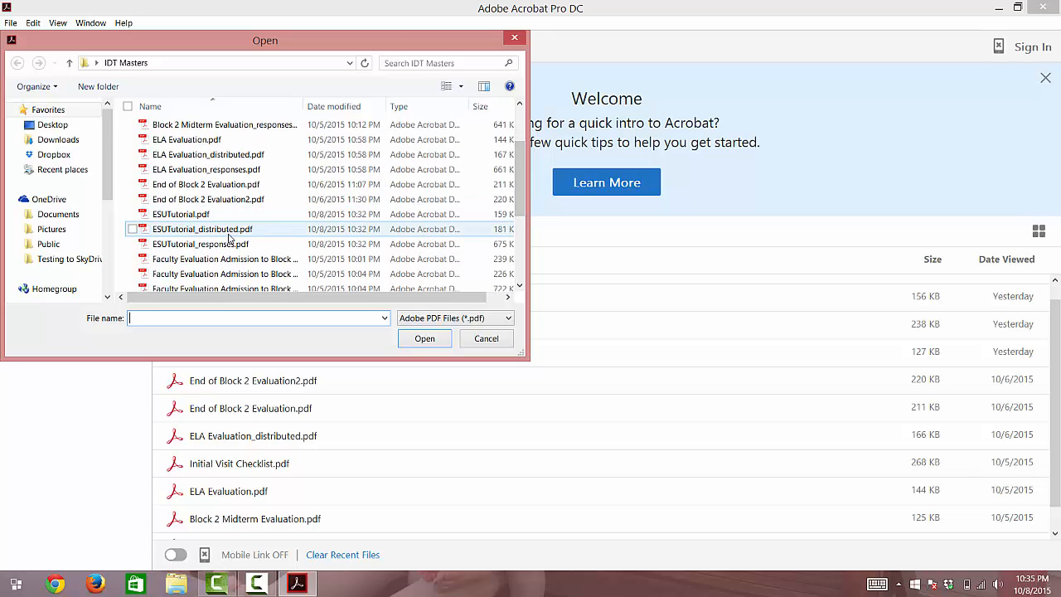